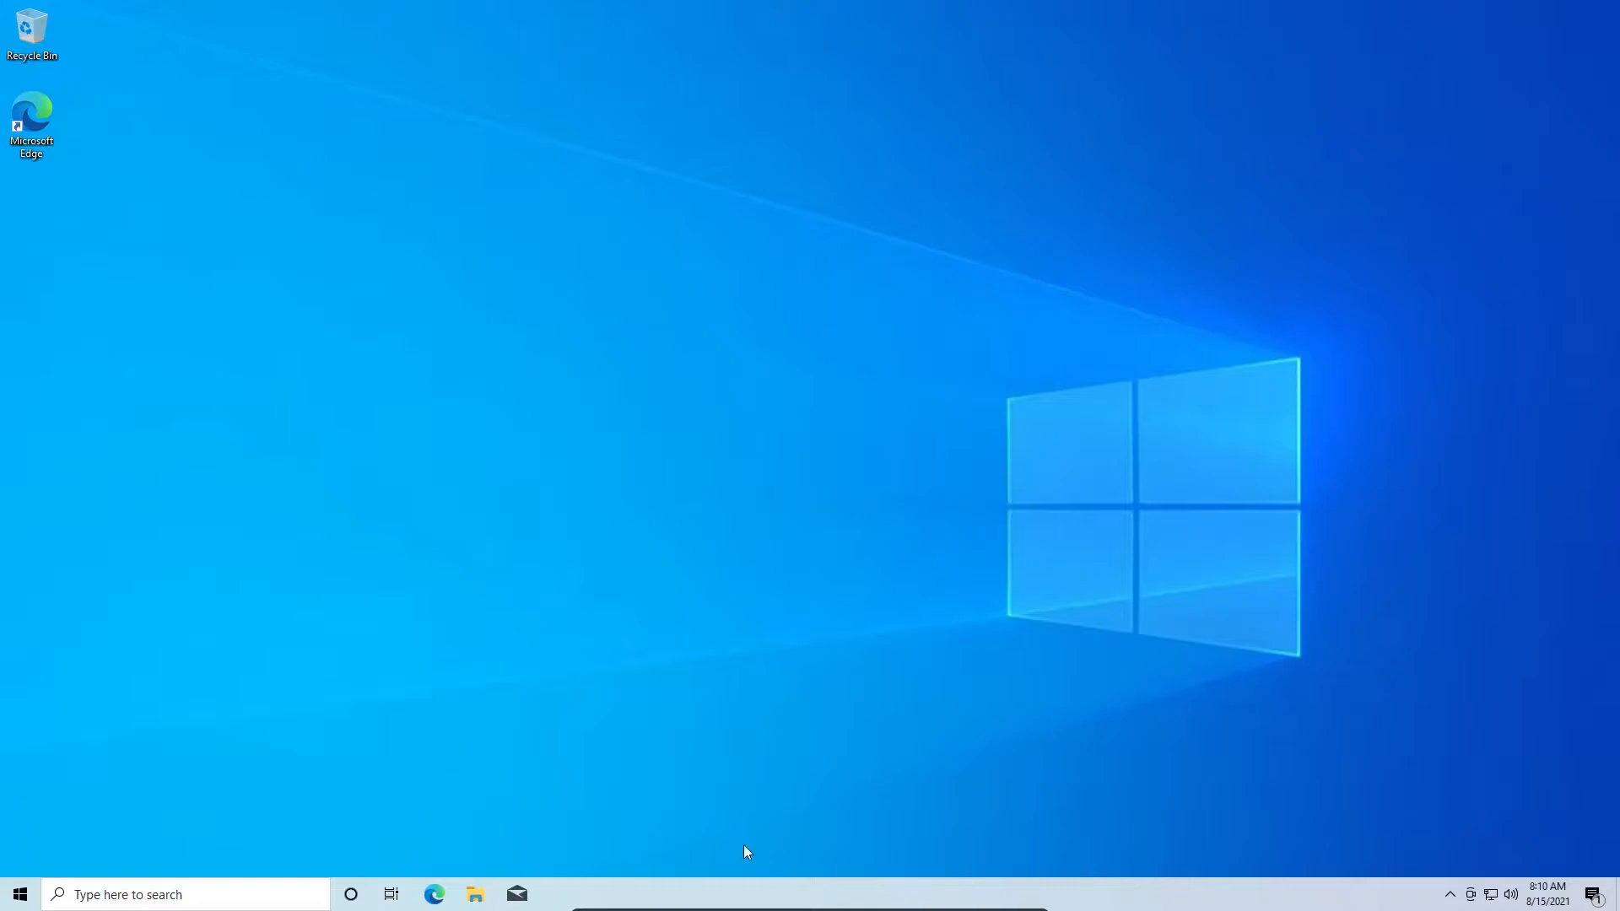
View the folders and drives under This PC in File Explorer and close the window.
left_click(472, 898)
left_click(398, 459)
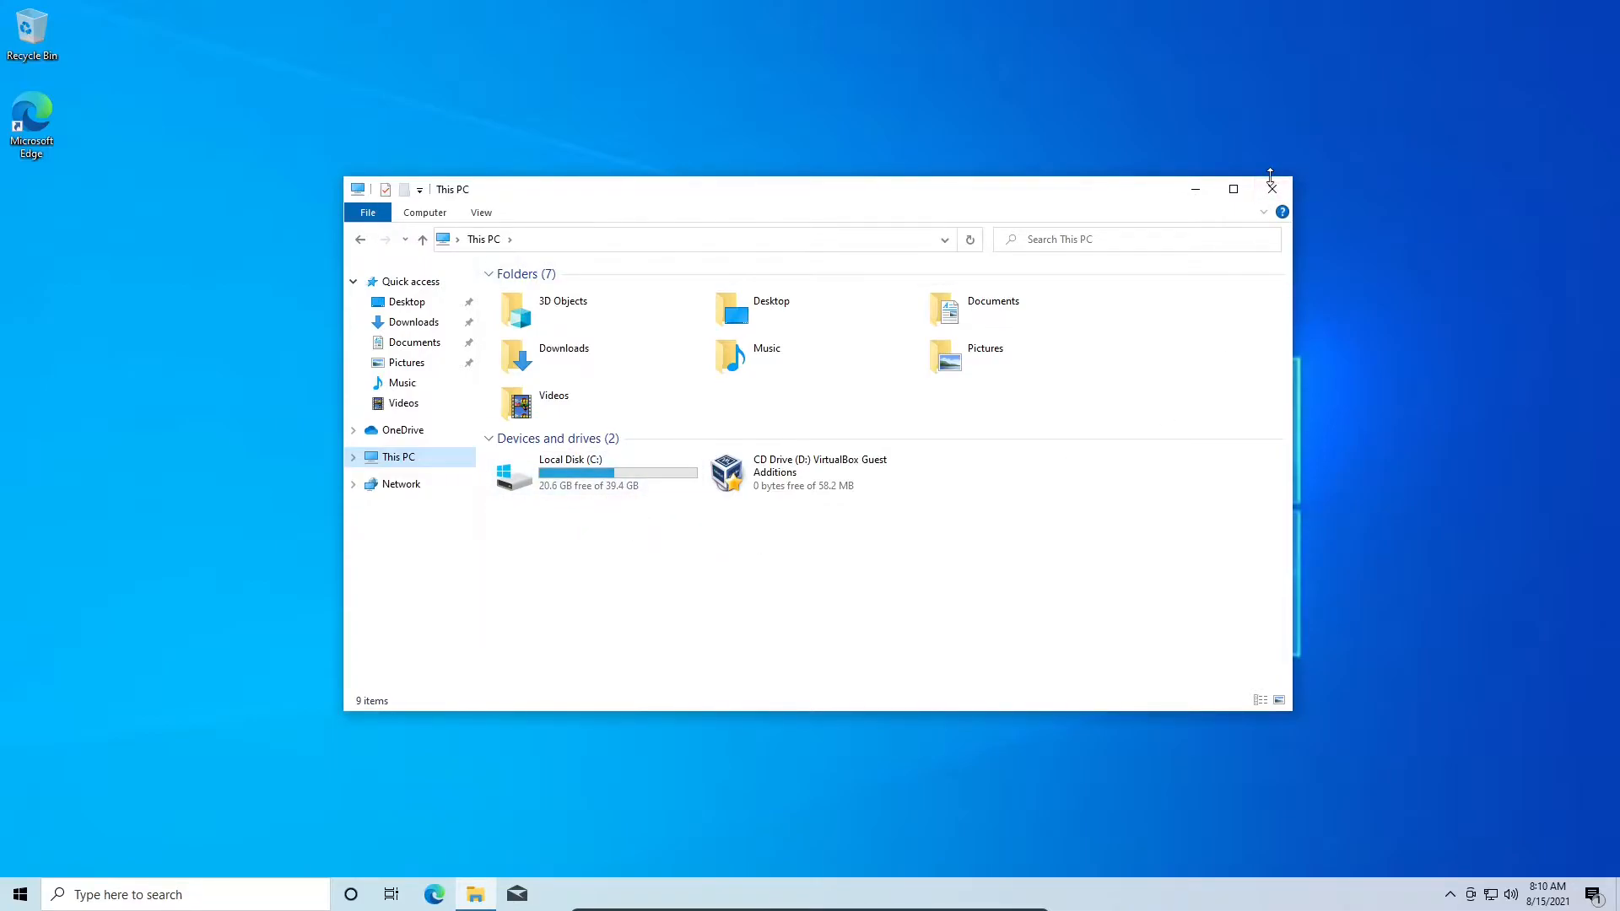
left_click(1264, 197)
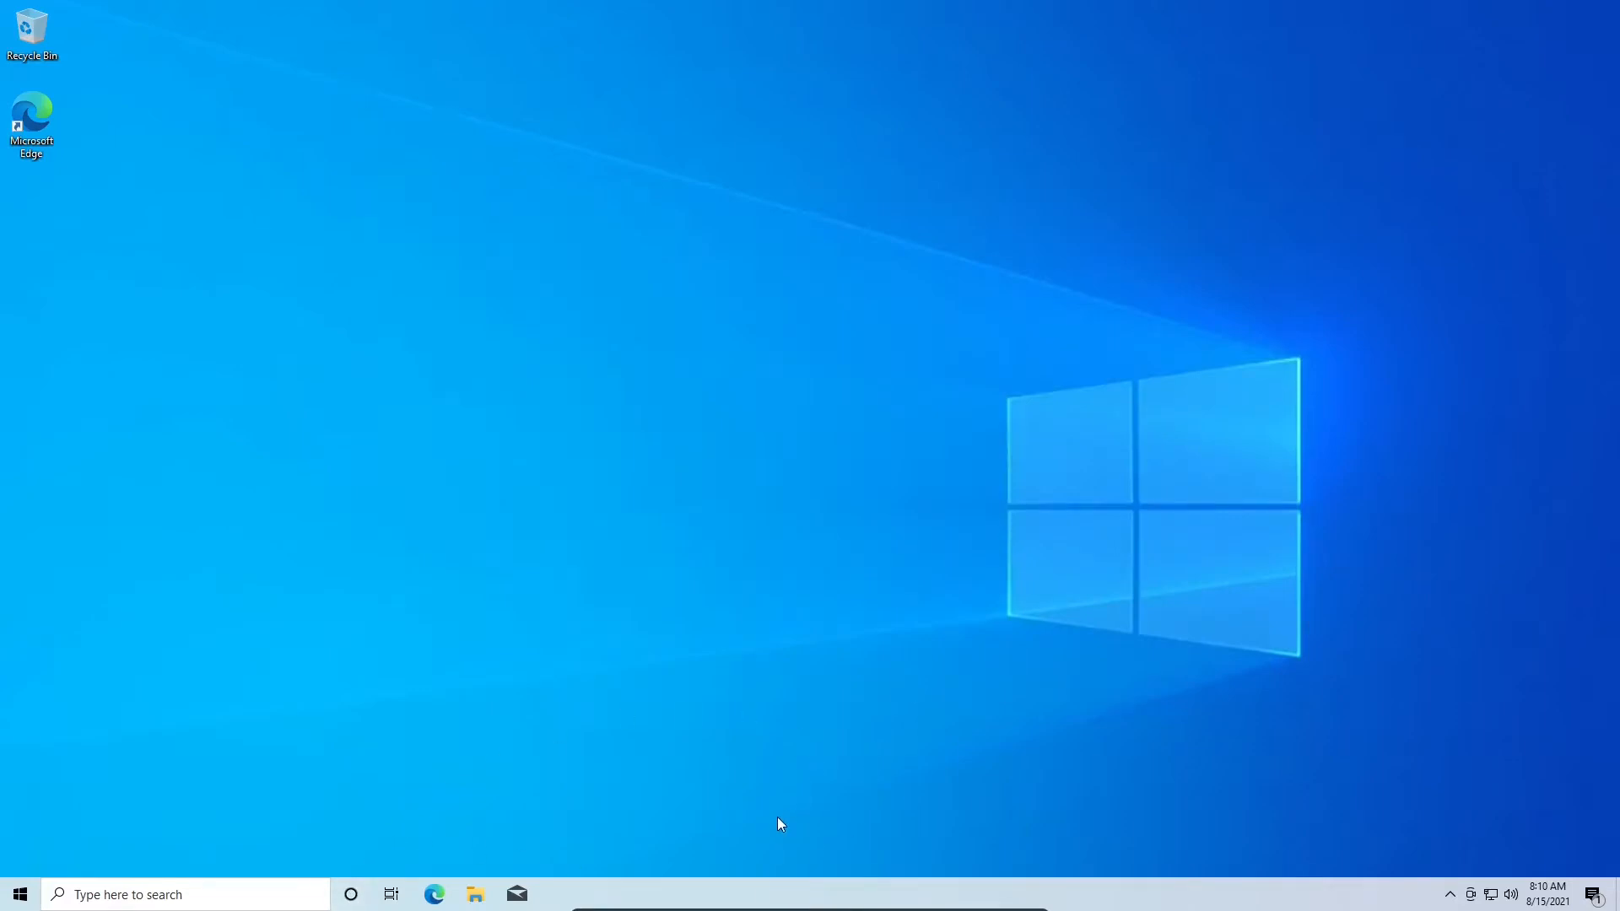
right_click(590, 851)
left_click(615, 874)
right_click(617, 877)
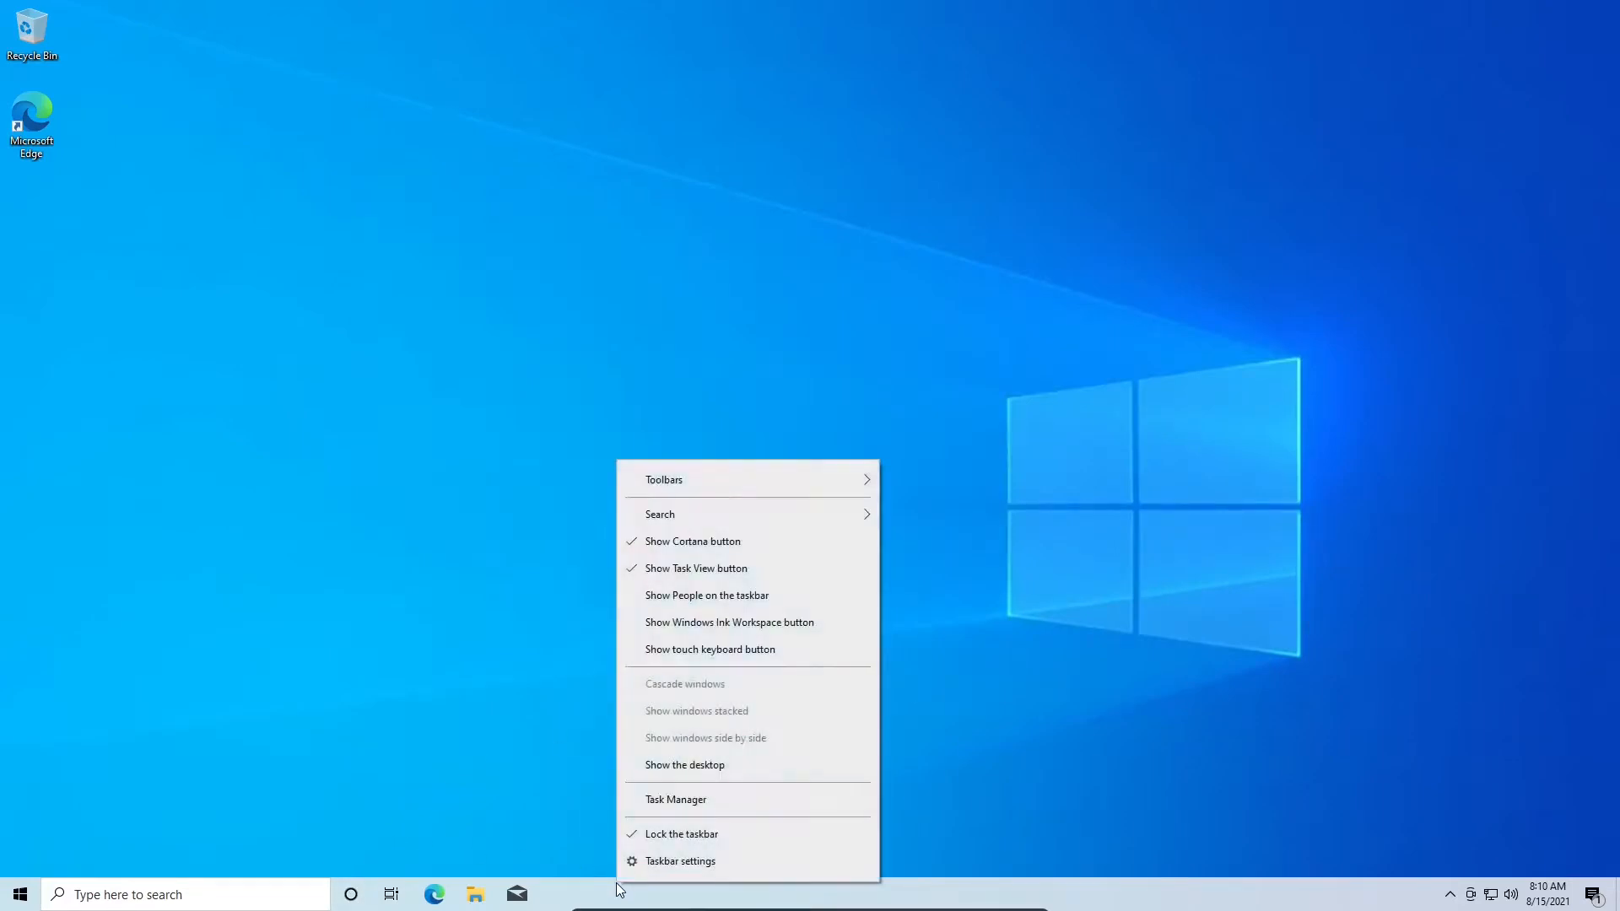
left_click(486, 607)
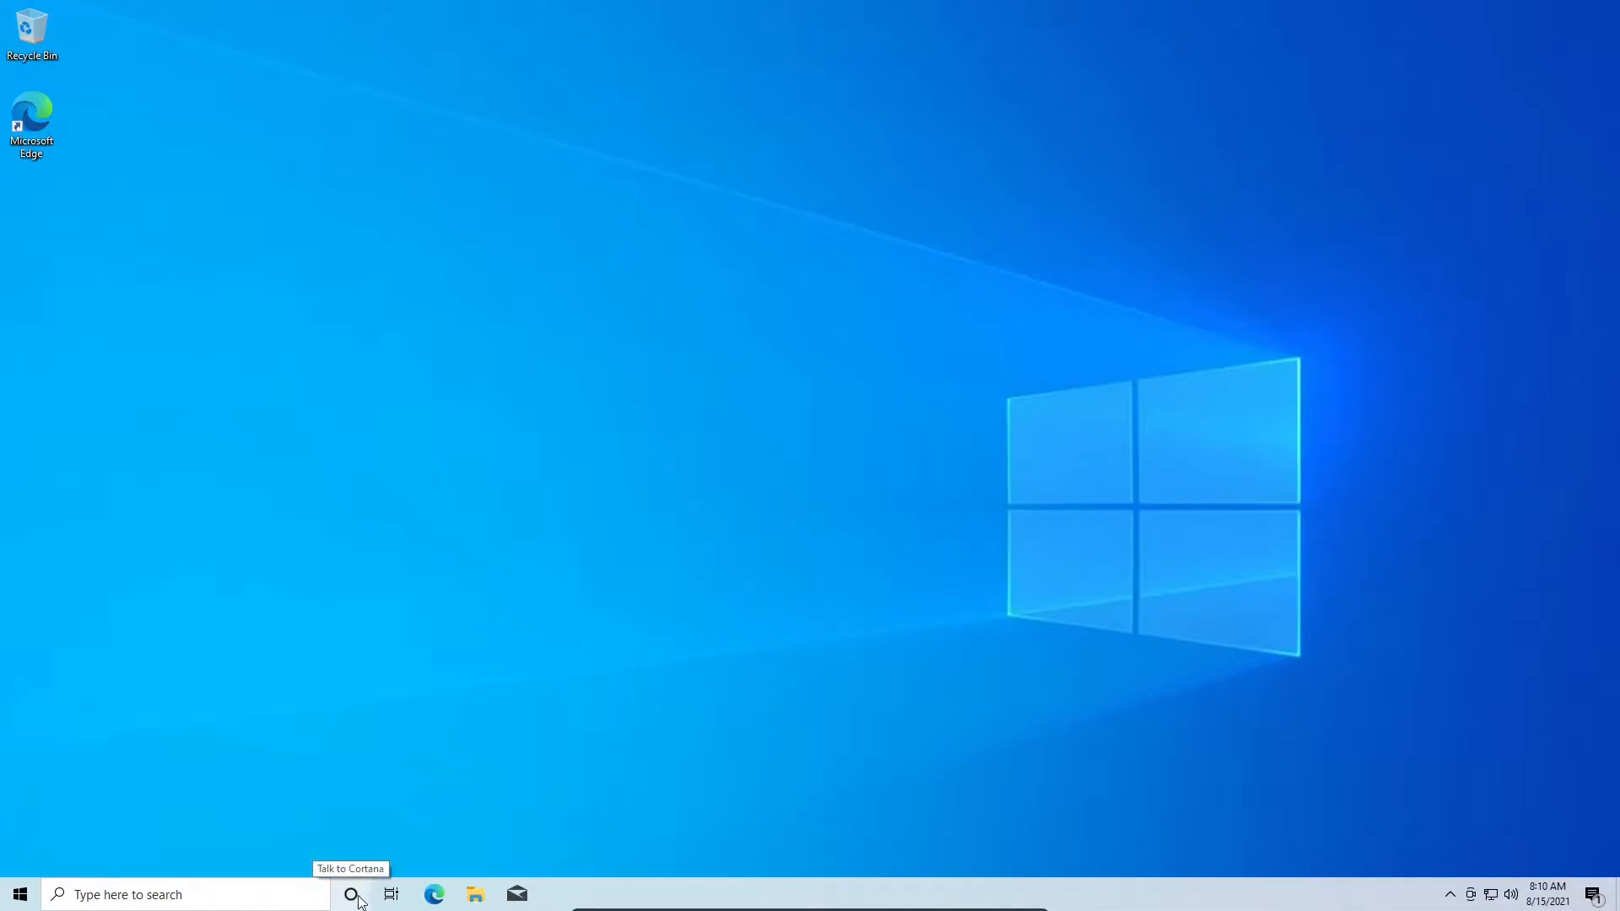
left_click(28, 901)
left_click(24, 898)
left_click(23, 898)
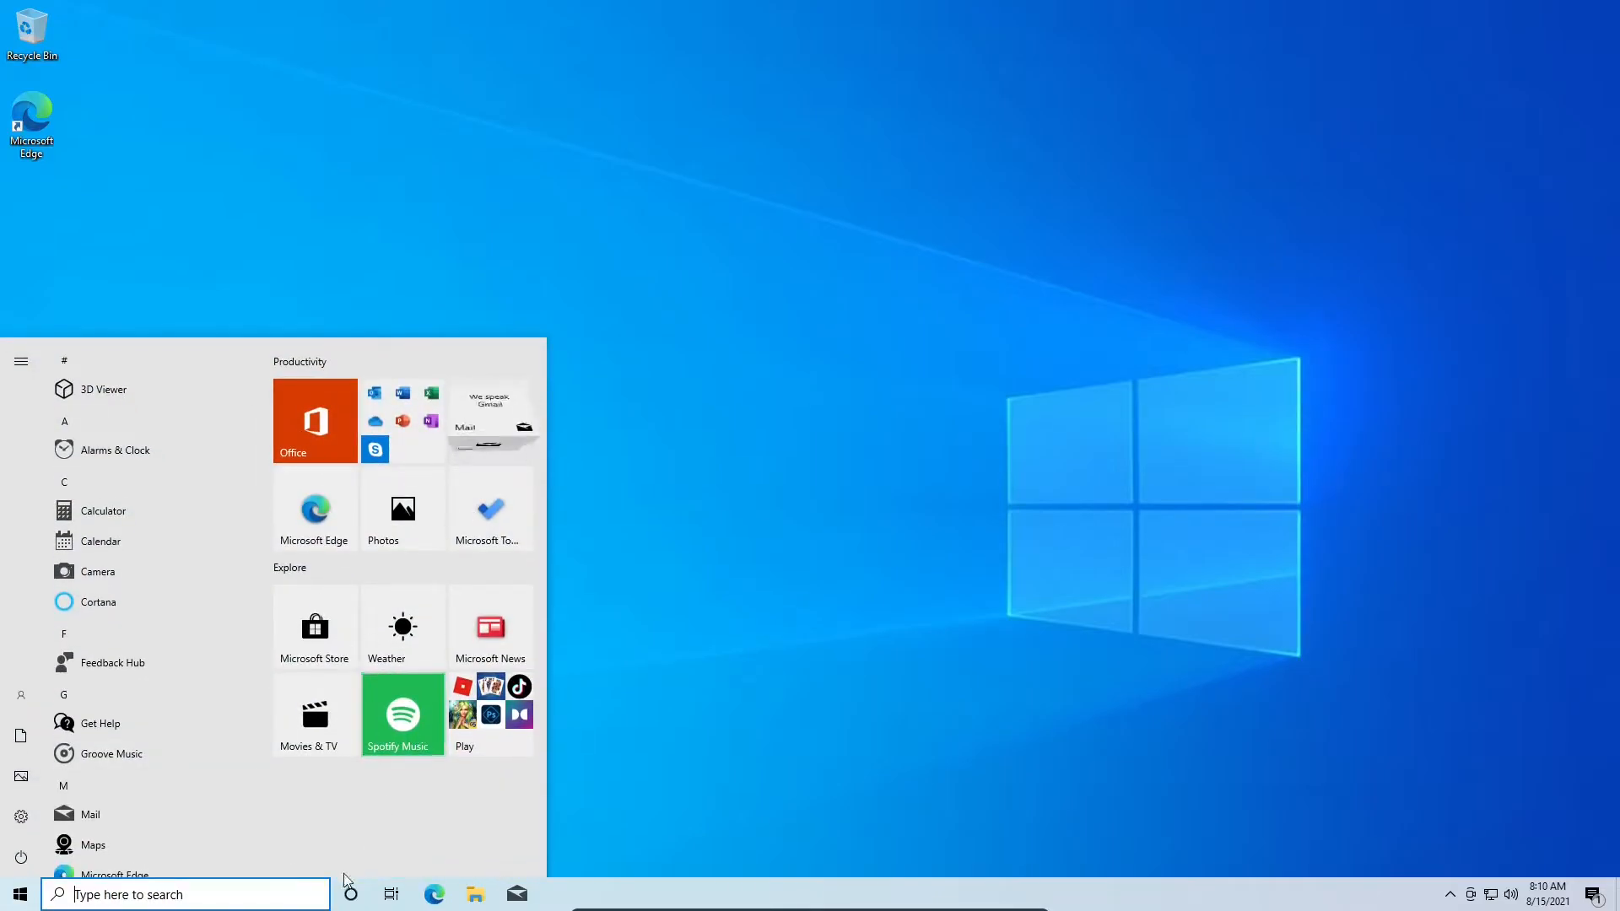
left_click(23, 896)
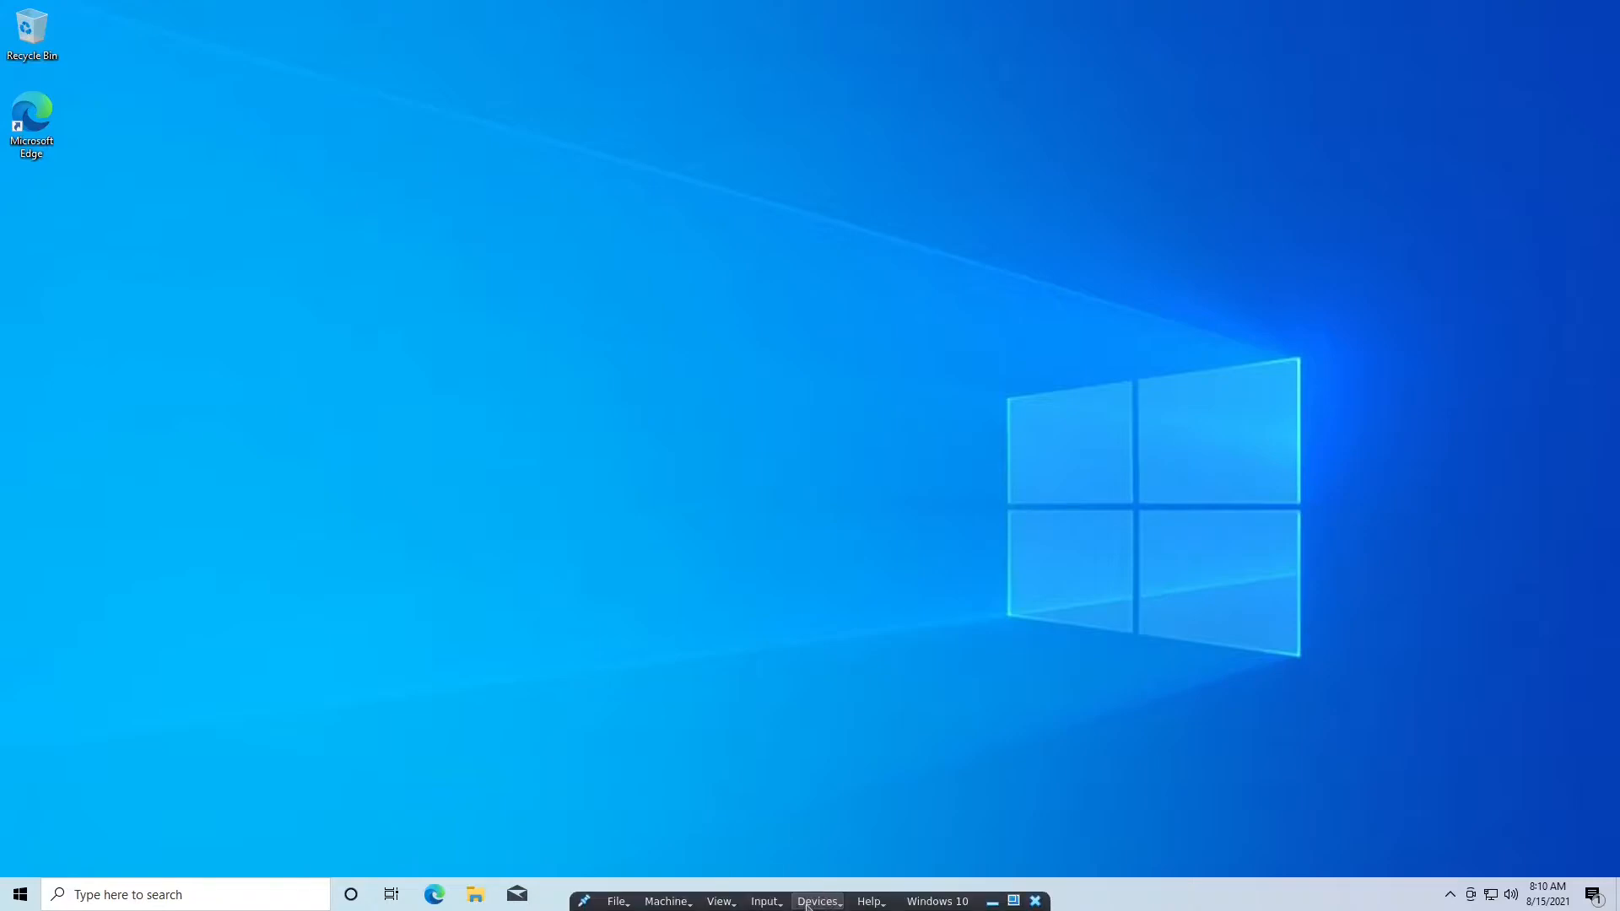
Load debian-11.0.0-amd64-netinst.iso from the home directory's Downloads folder into the virtual machine's optical drive.
left_click(818, 901)
mouse_move(833, 764)
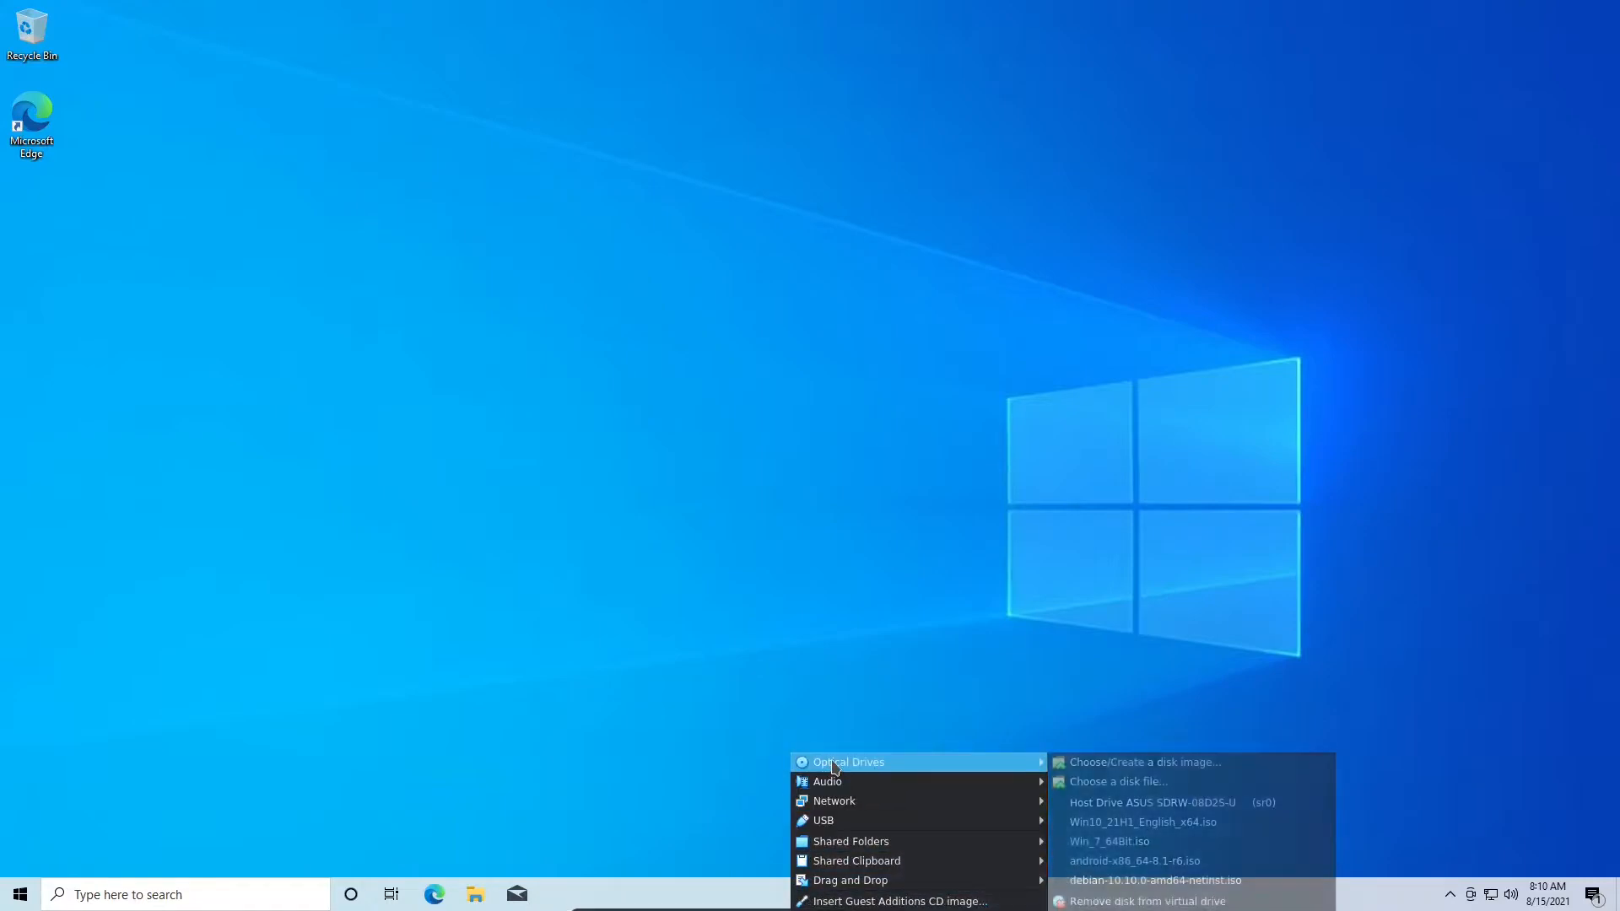
left_click(1114, 783)
left_click(713, 270)
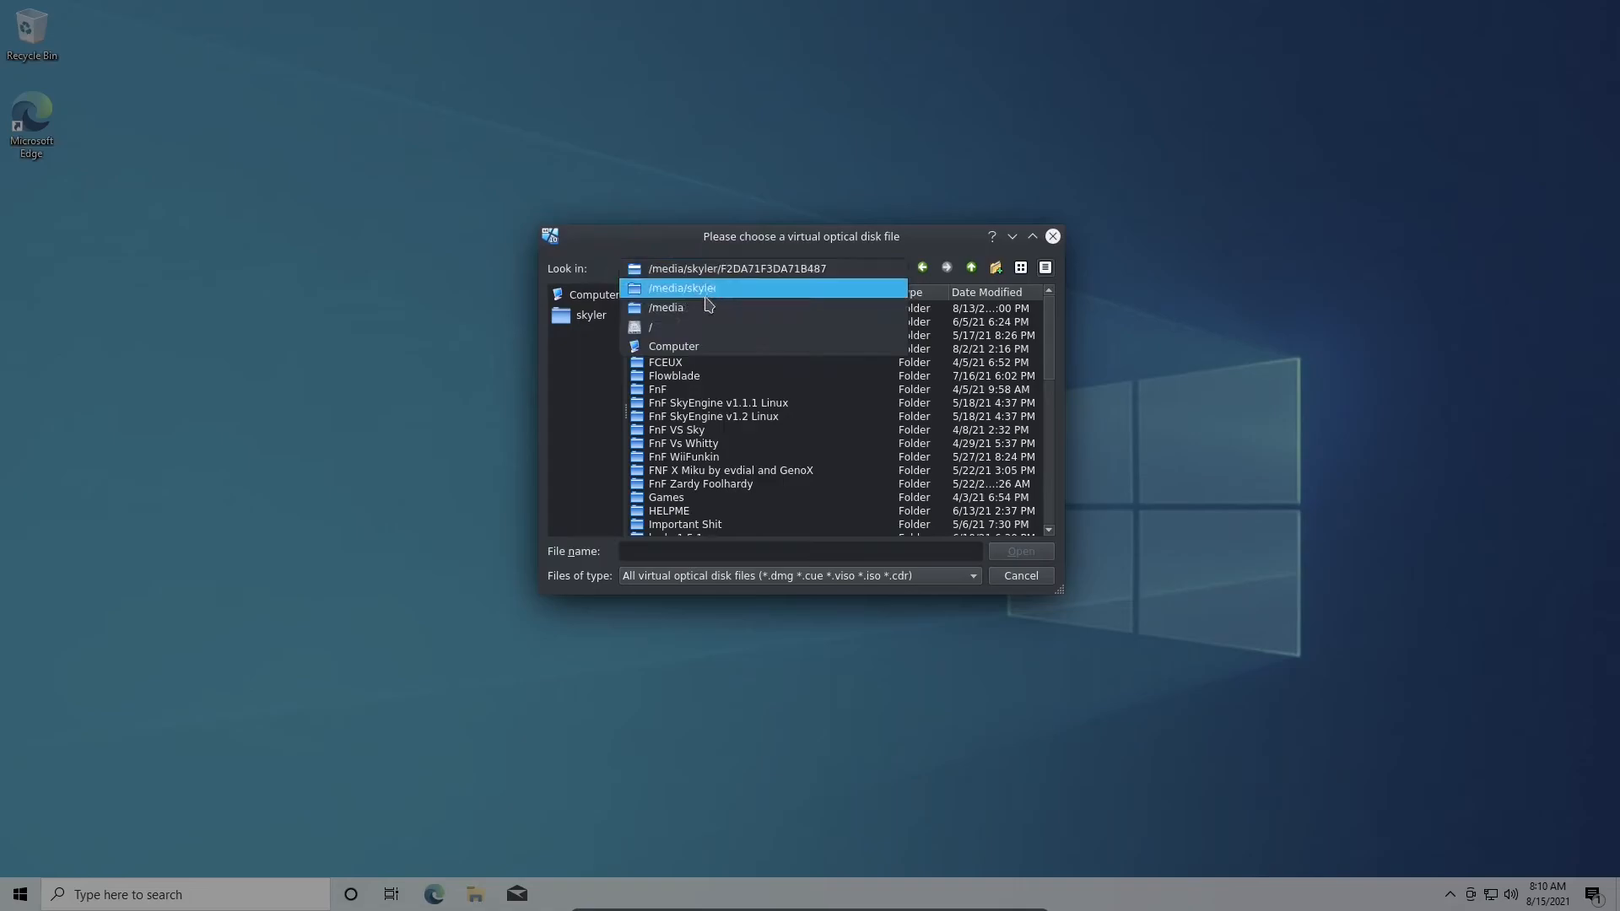
left_click(698, 307)
left_click(663, 268)
left_click(650, 288)
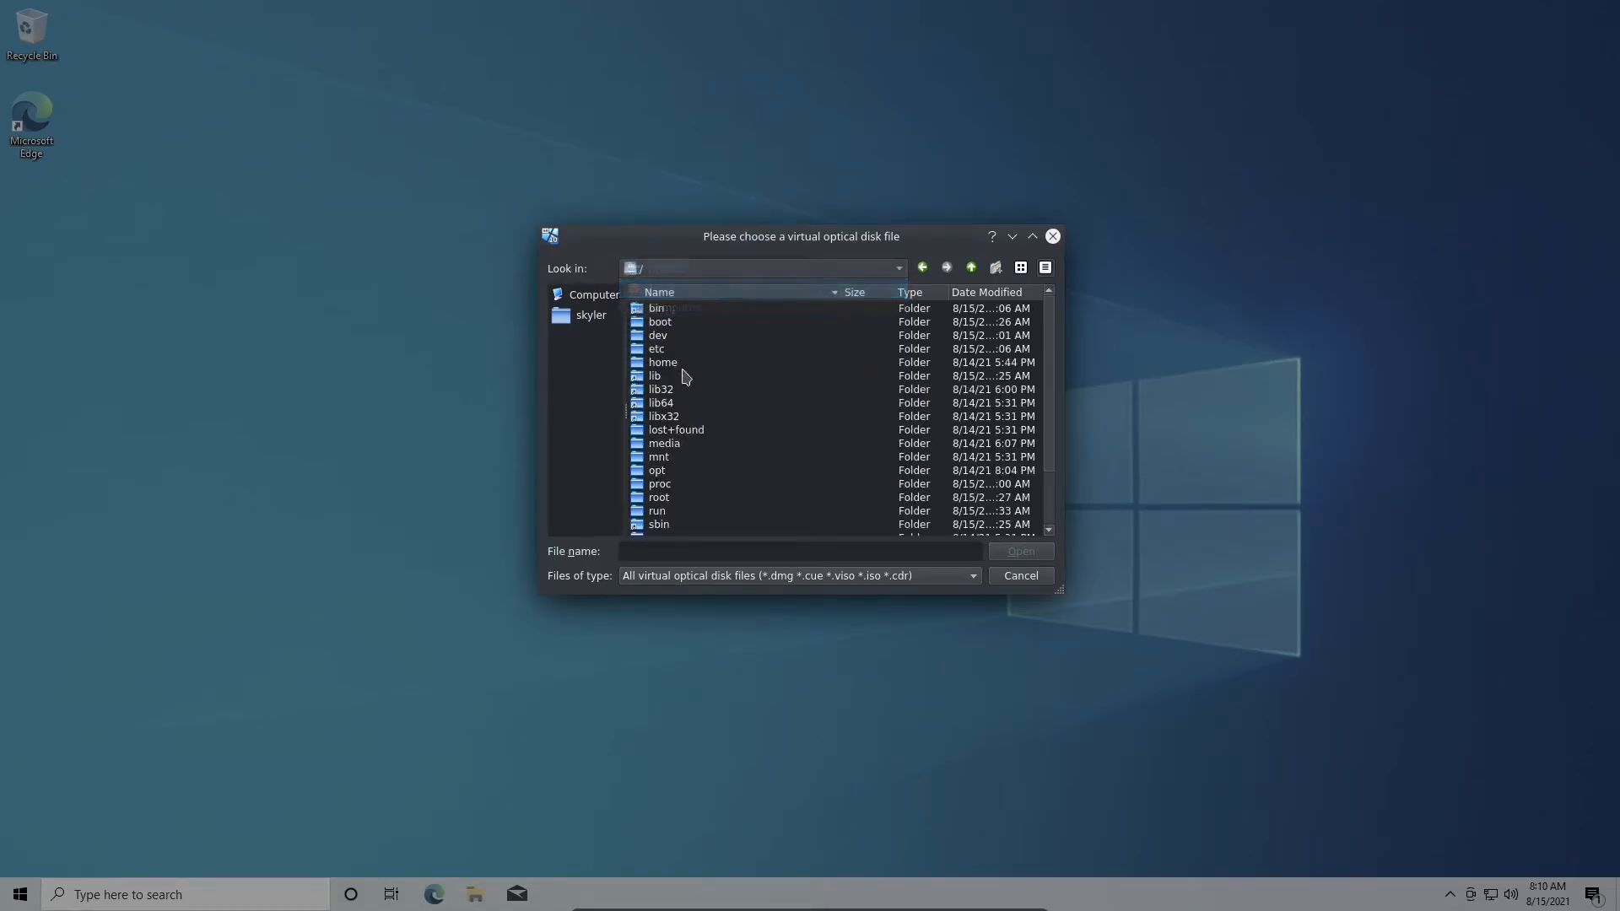
double_click(663, 369)
double_click(663, 309)
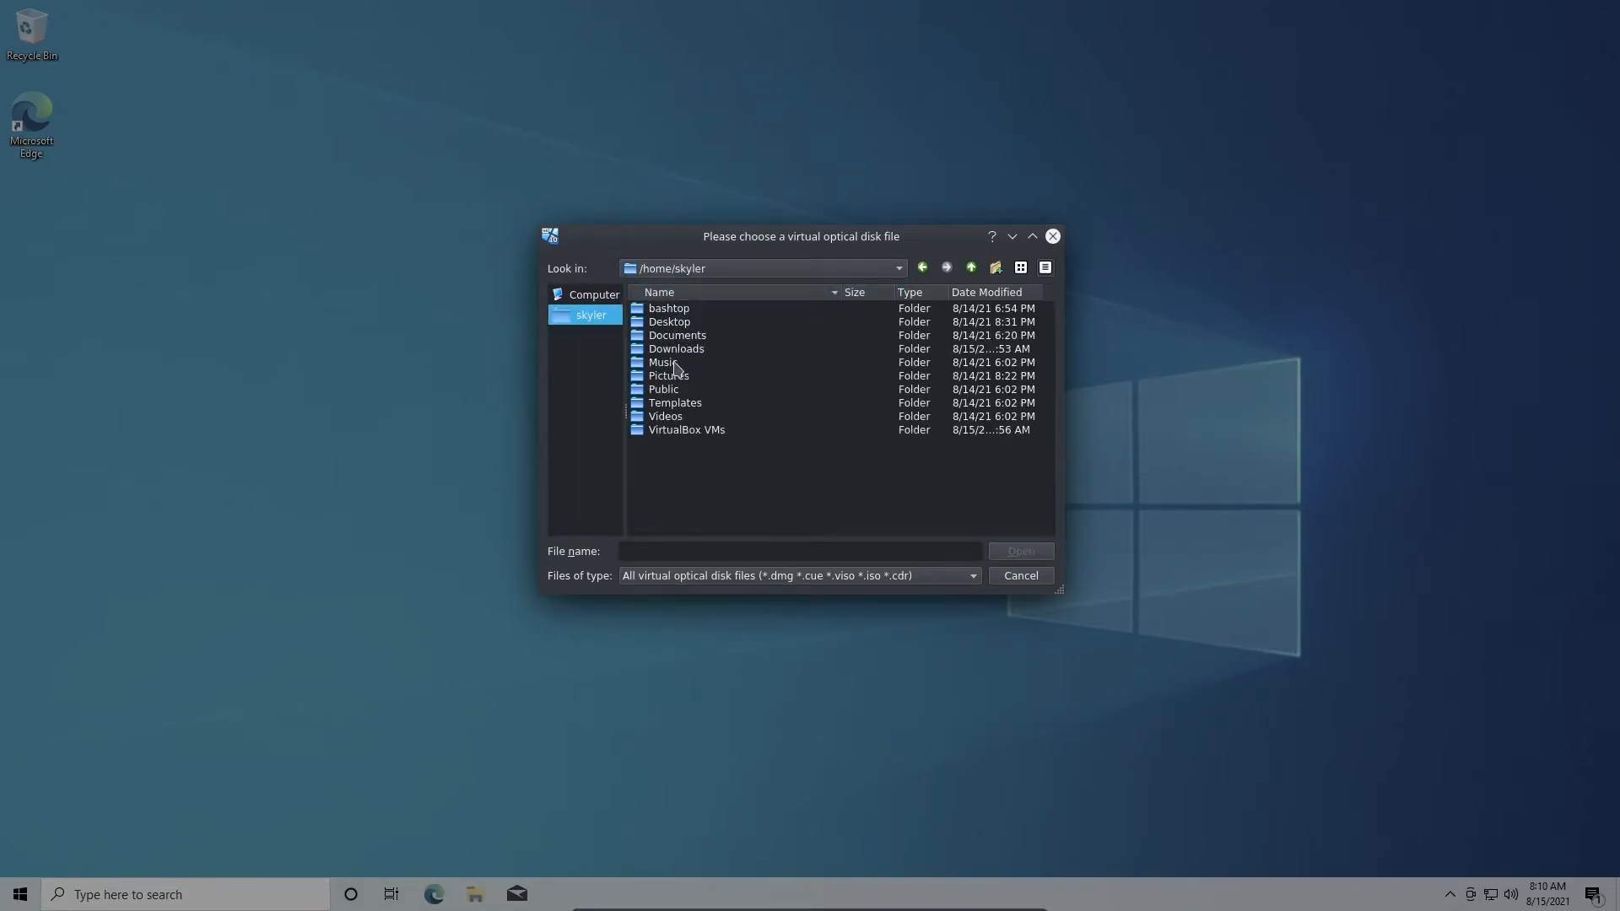
double_click(679, 350)
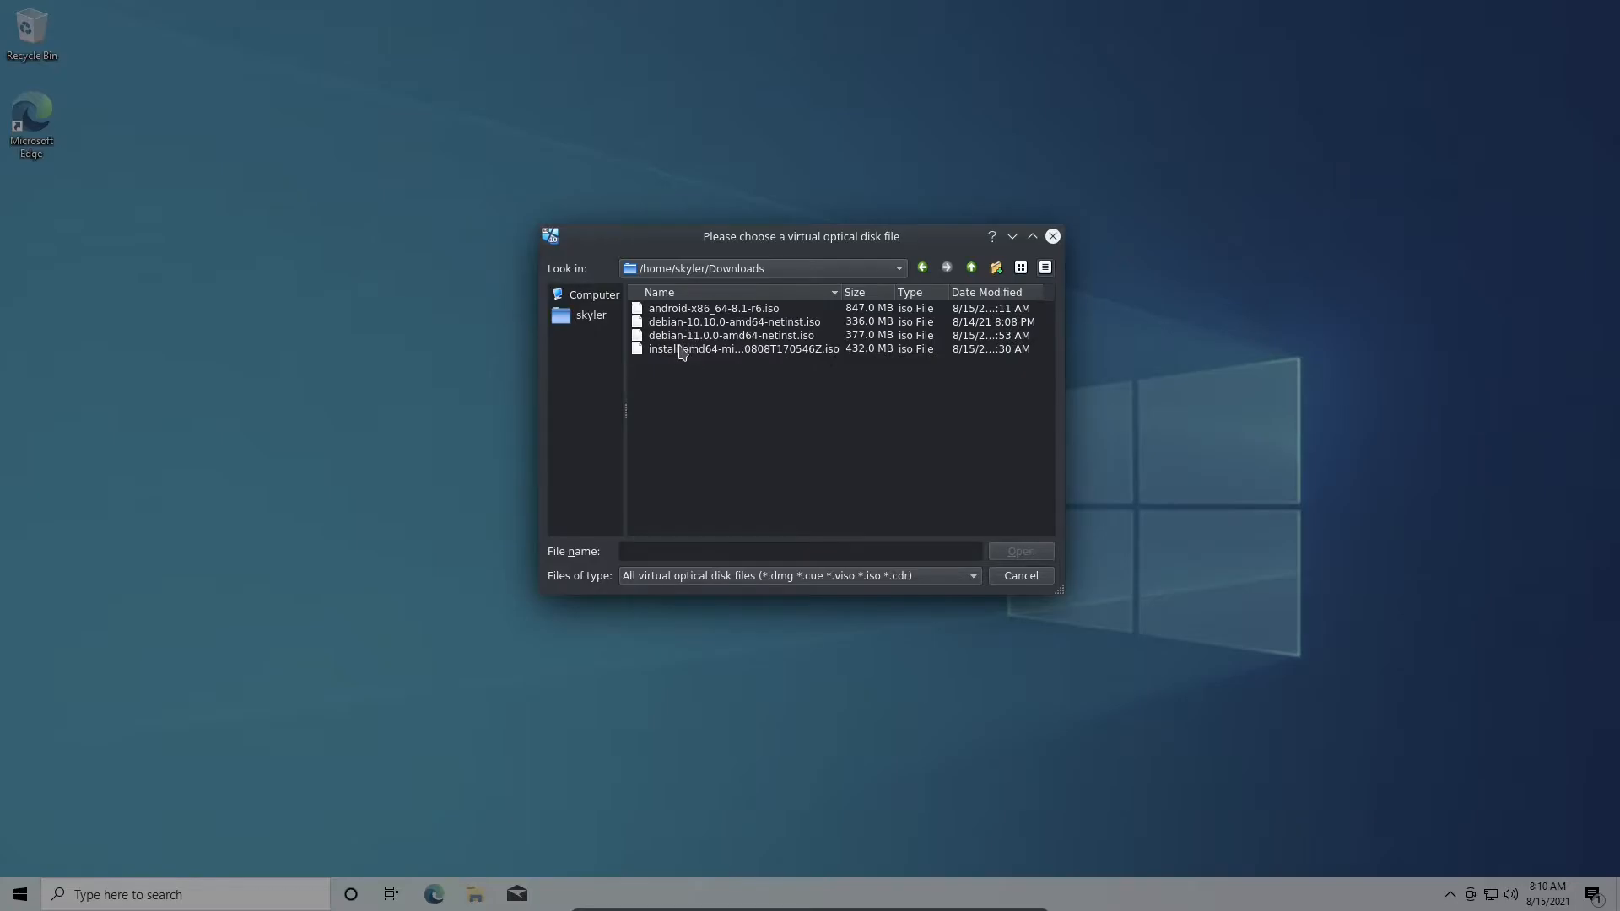
double_click(686, 337)
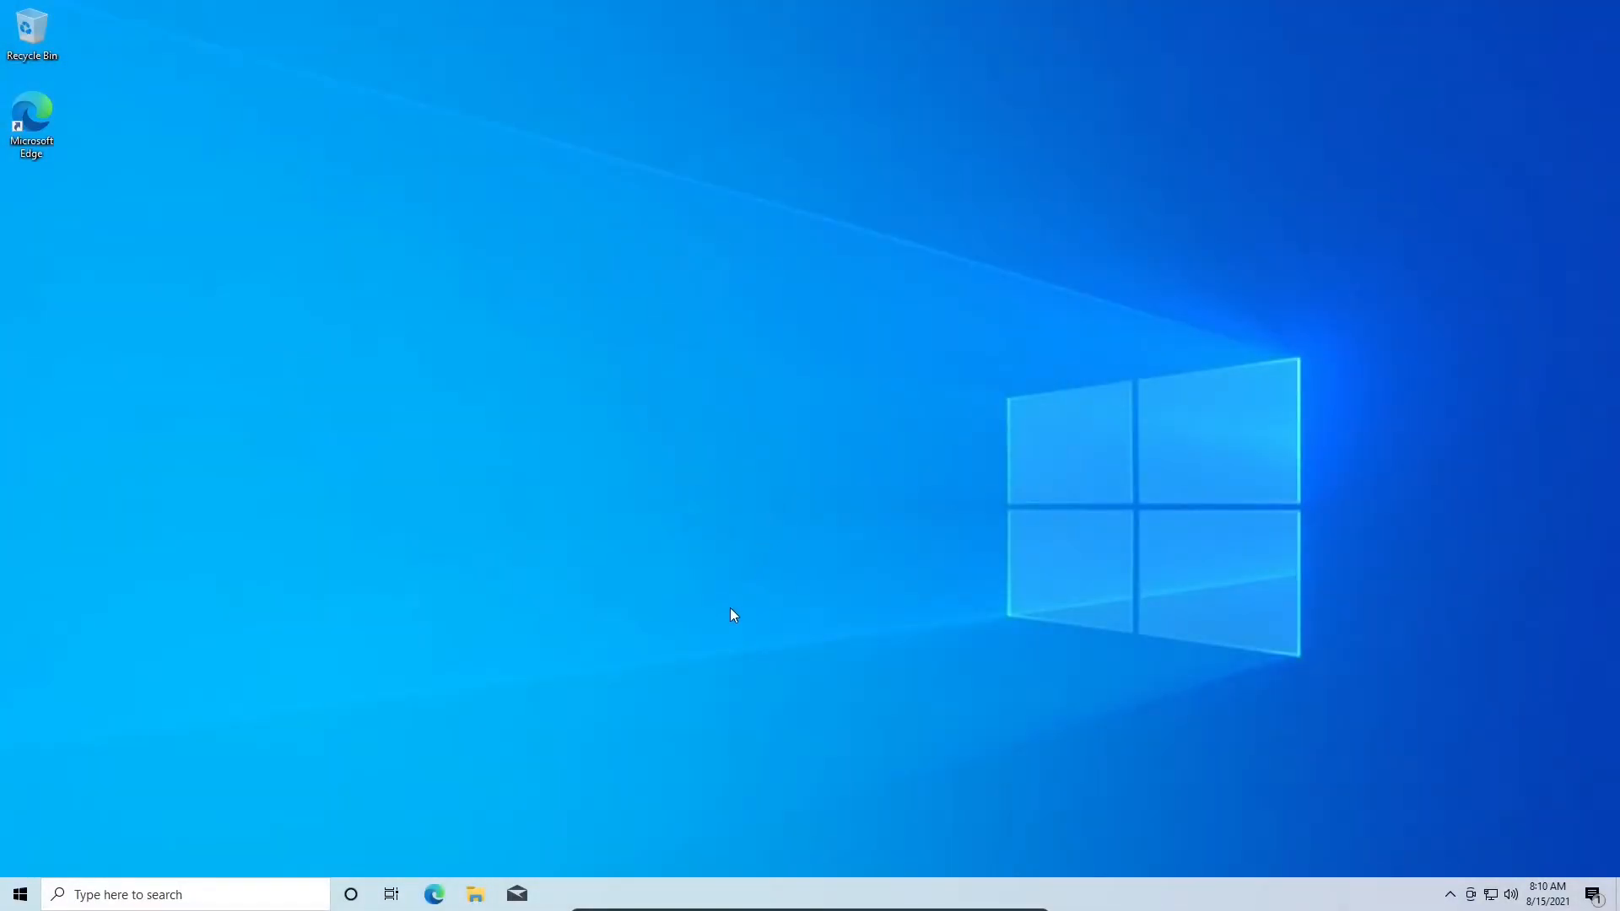
Restart the virtual machine from the Debian disc, dismiss the mouse integration notice and start the Graphical install.
left_click(21, 895)
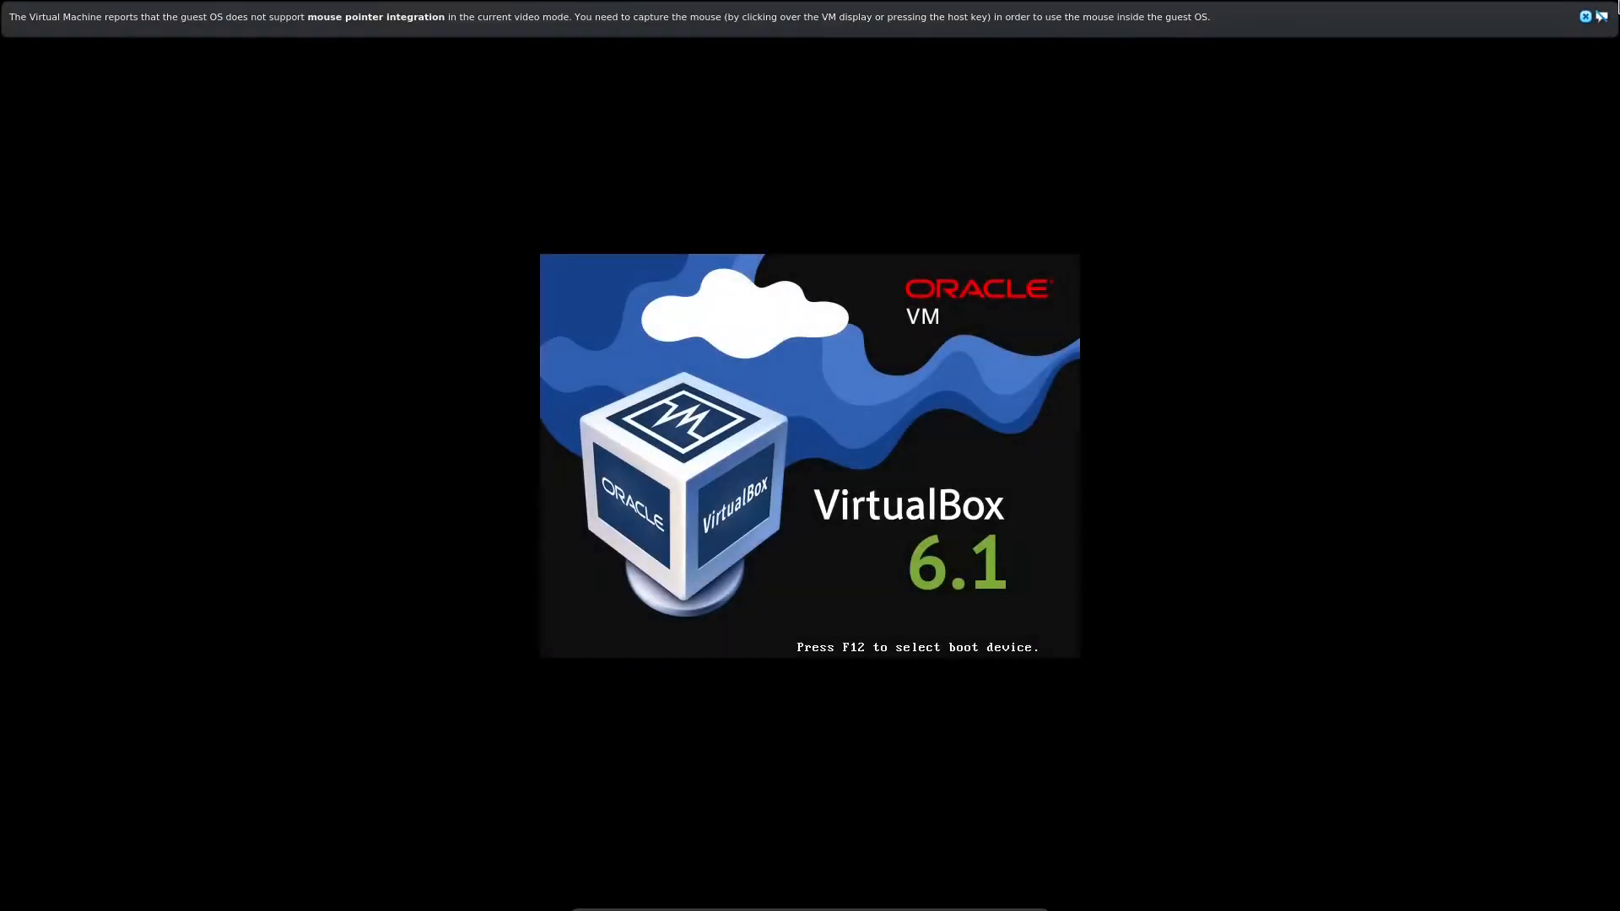
left_click(1601, 17)
left_click(987, 393)
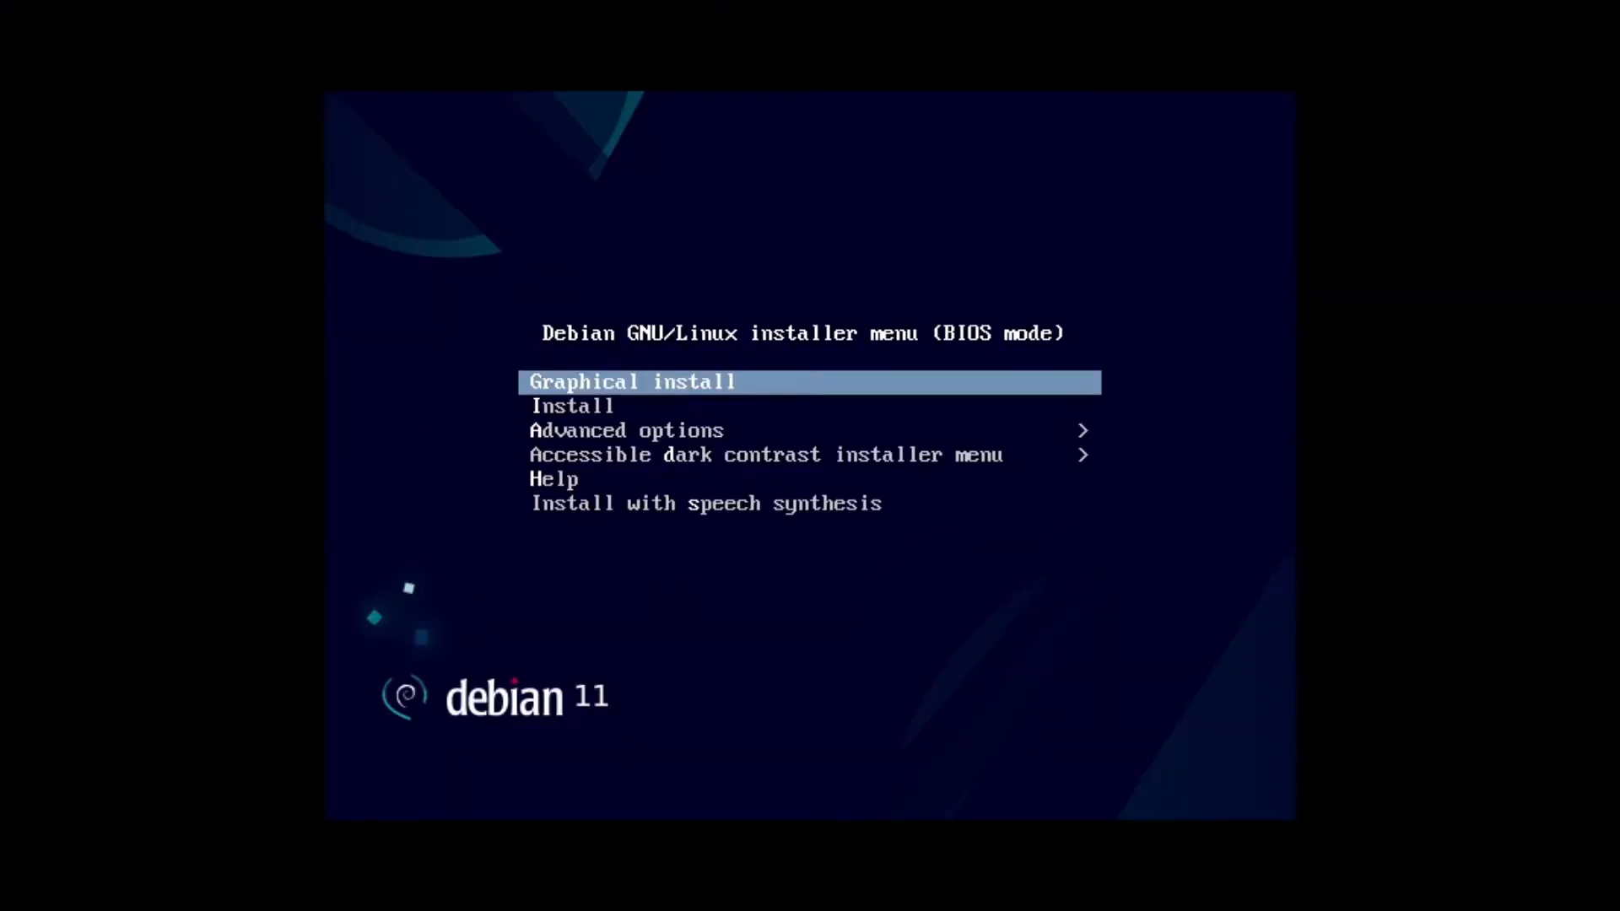
key("Return")
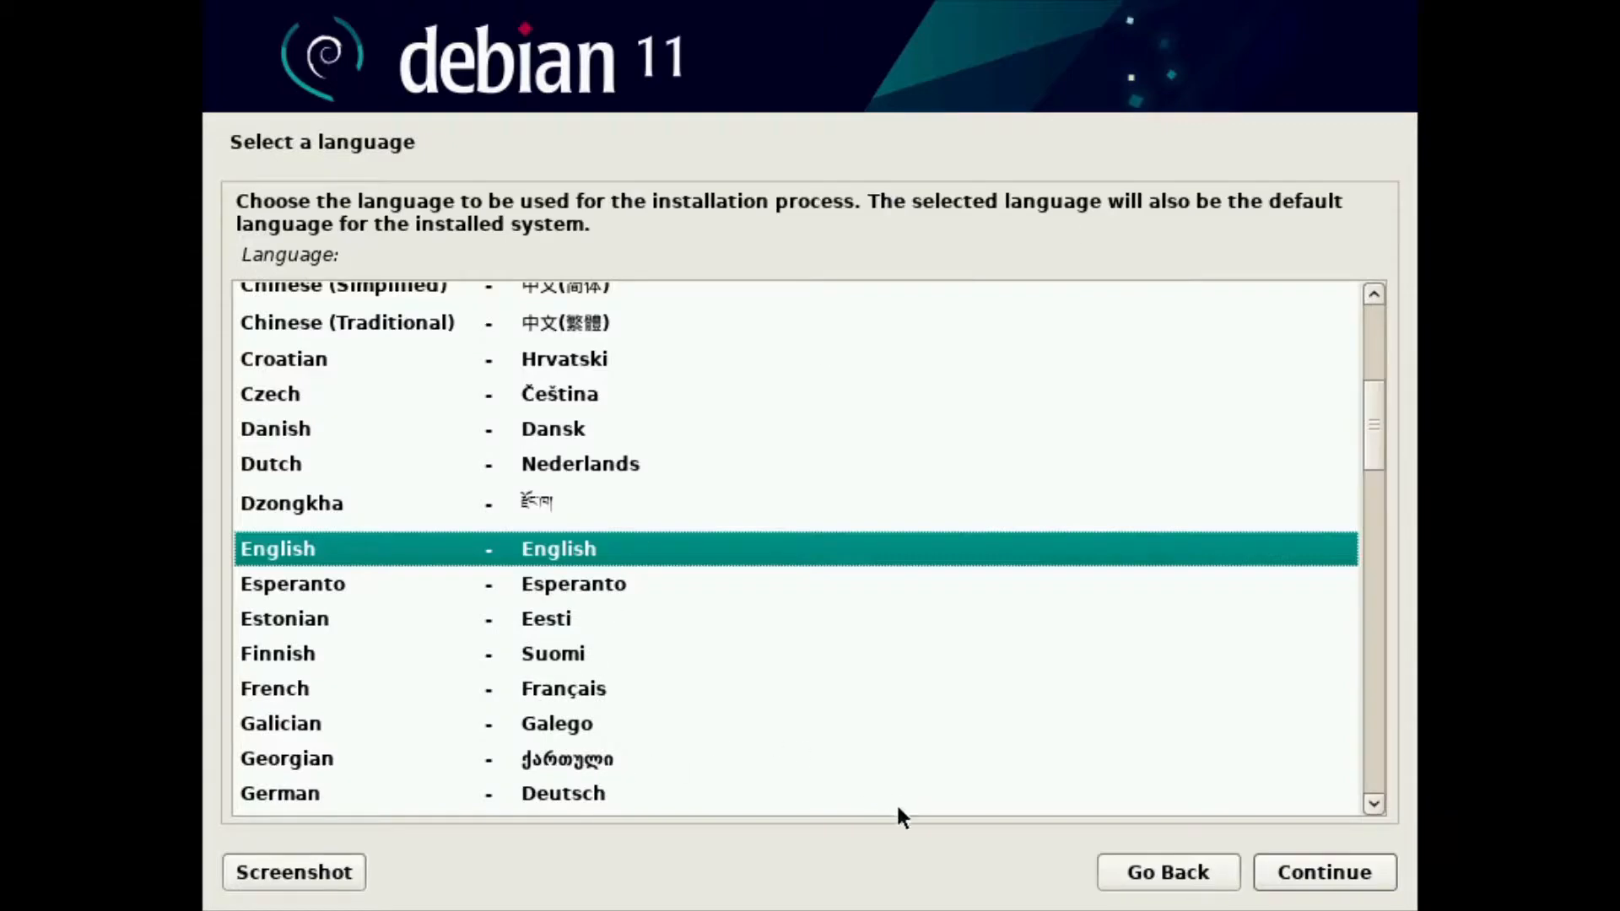
Accept English as the installation language and keep the default location and keyboard layout.
left_click(1283, 872)
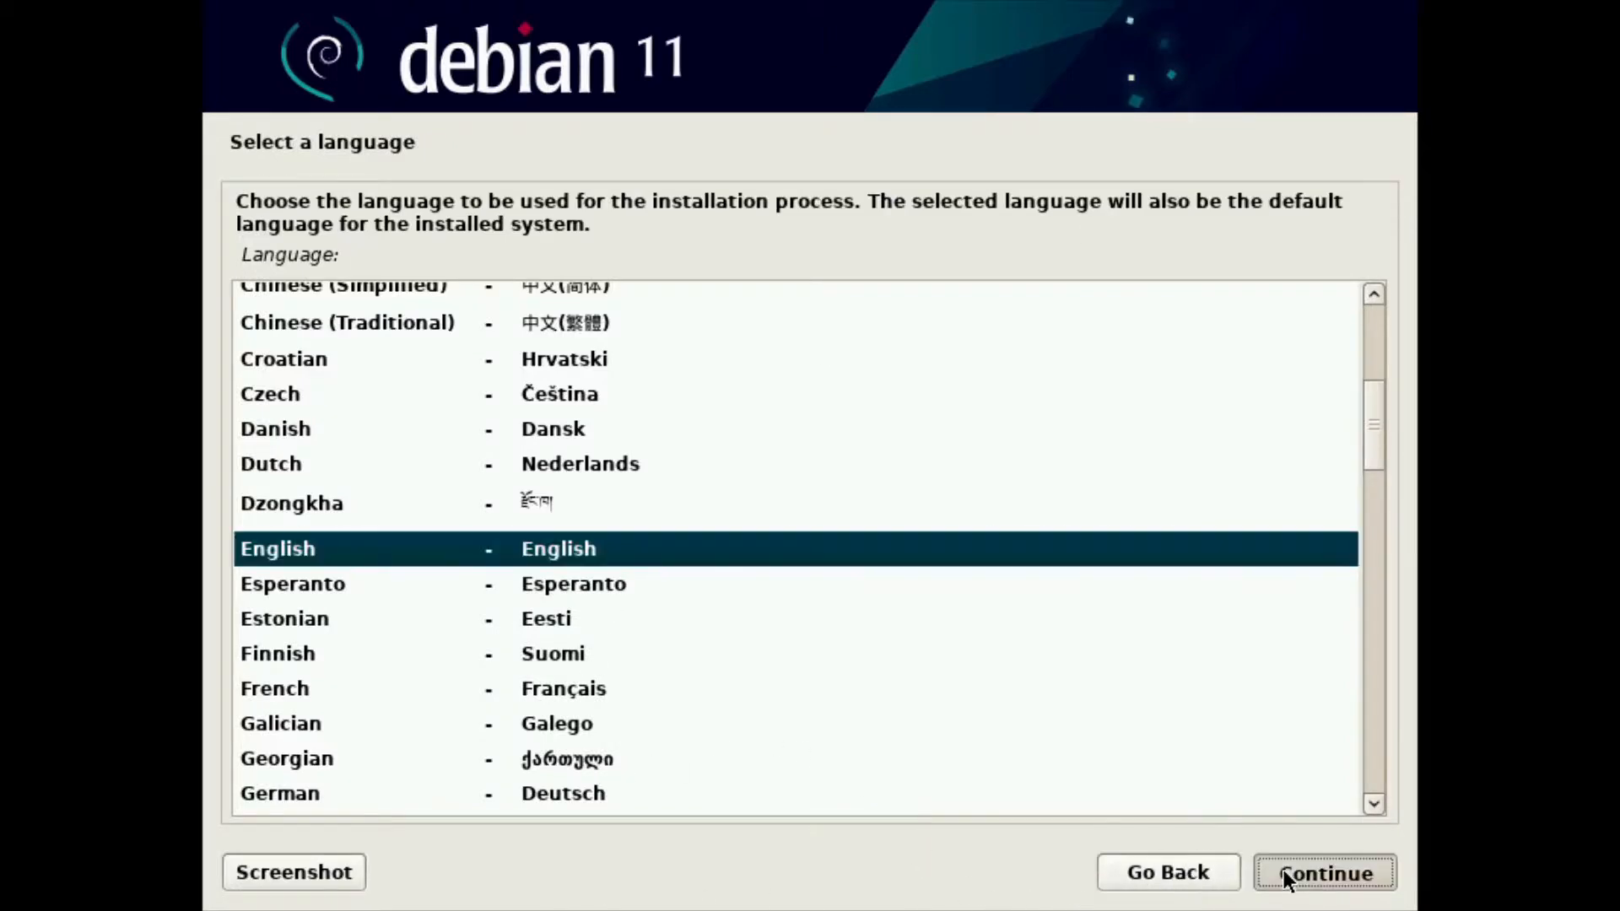
left_click(1283, 872)
left_click(1283, 873)
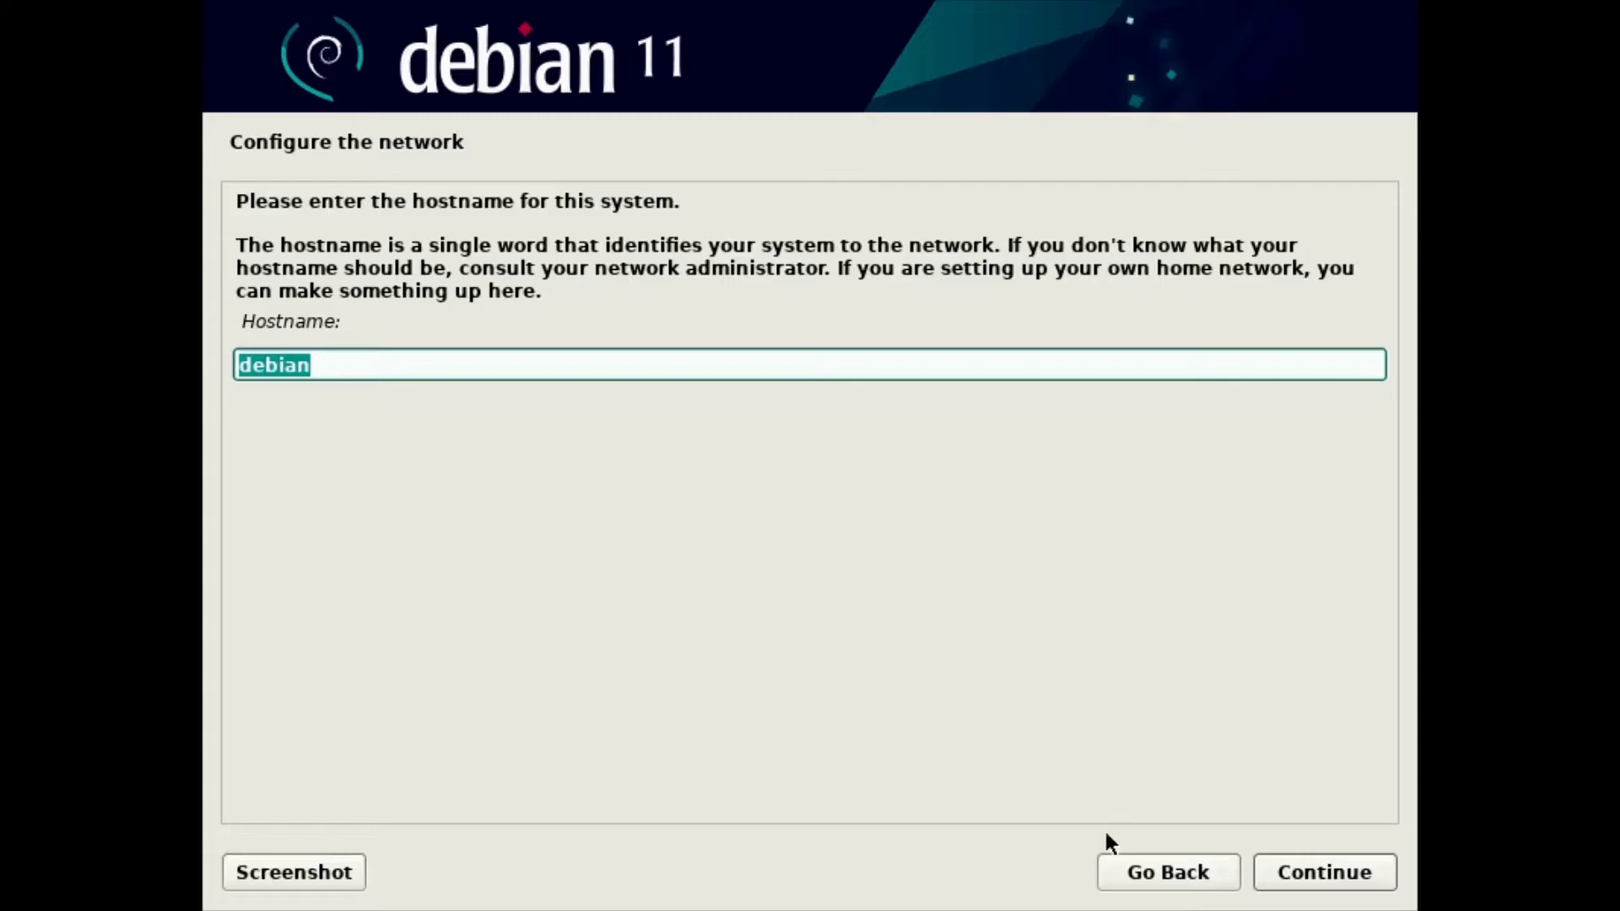
Keep the hostname debian and leave the domain name blank.
left_click(1324, 871)
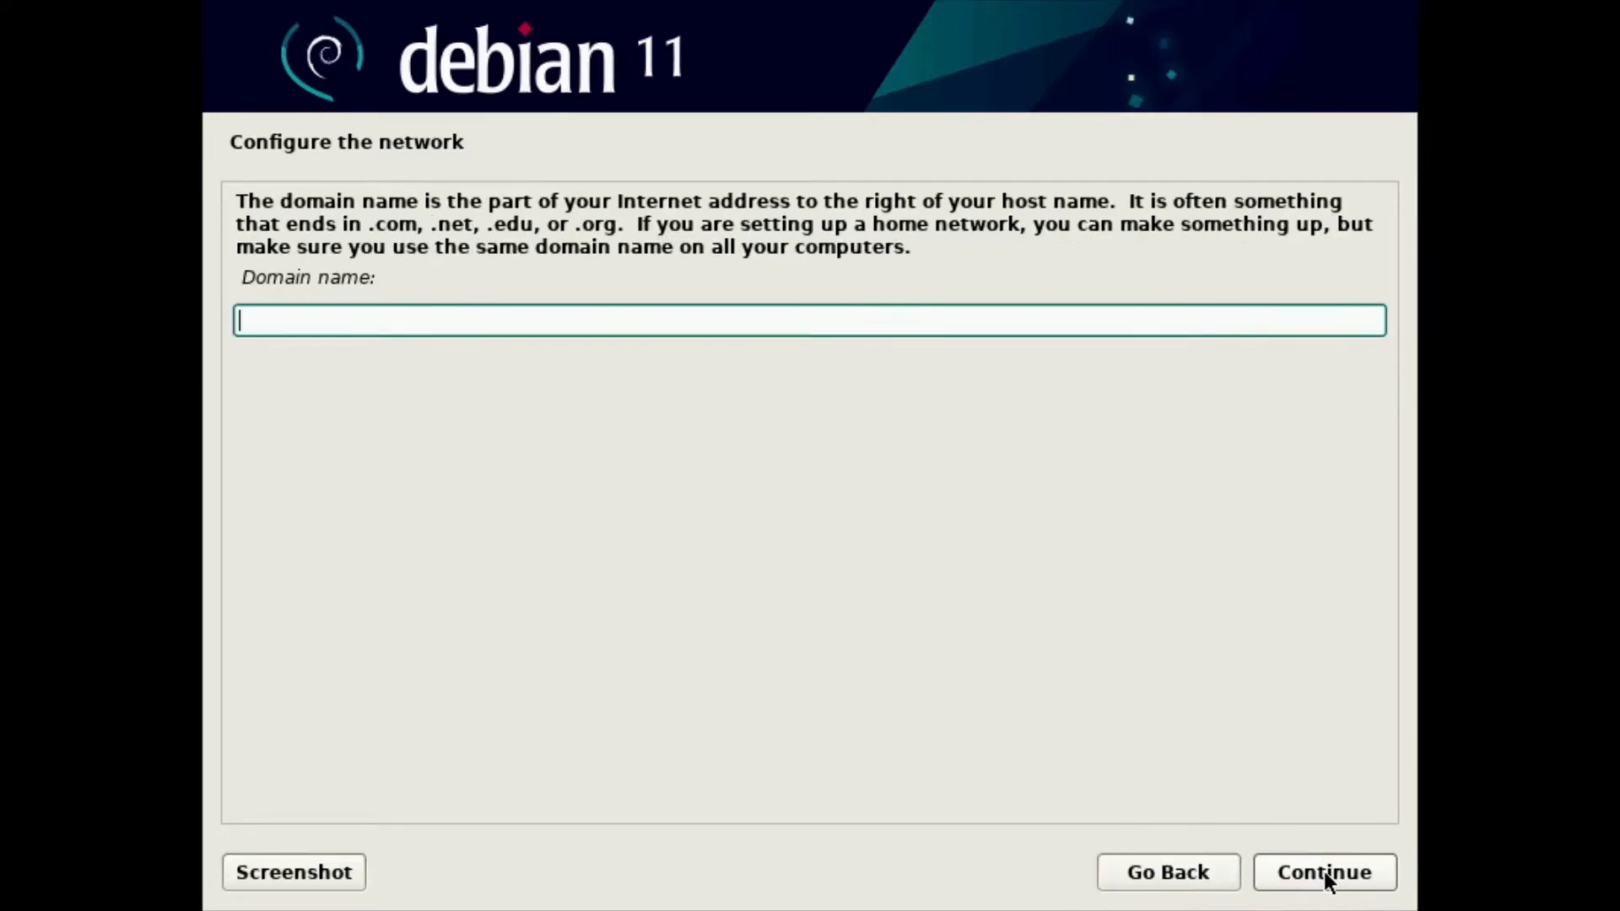
left_click(1323, 871)
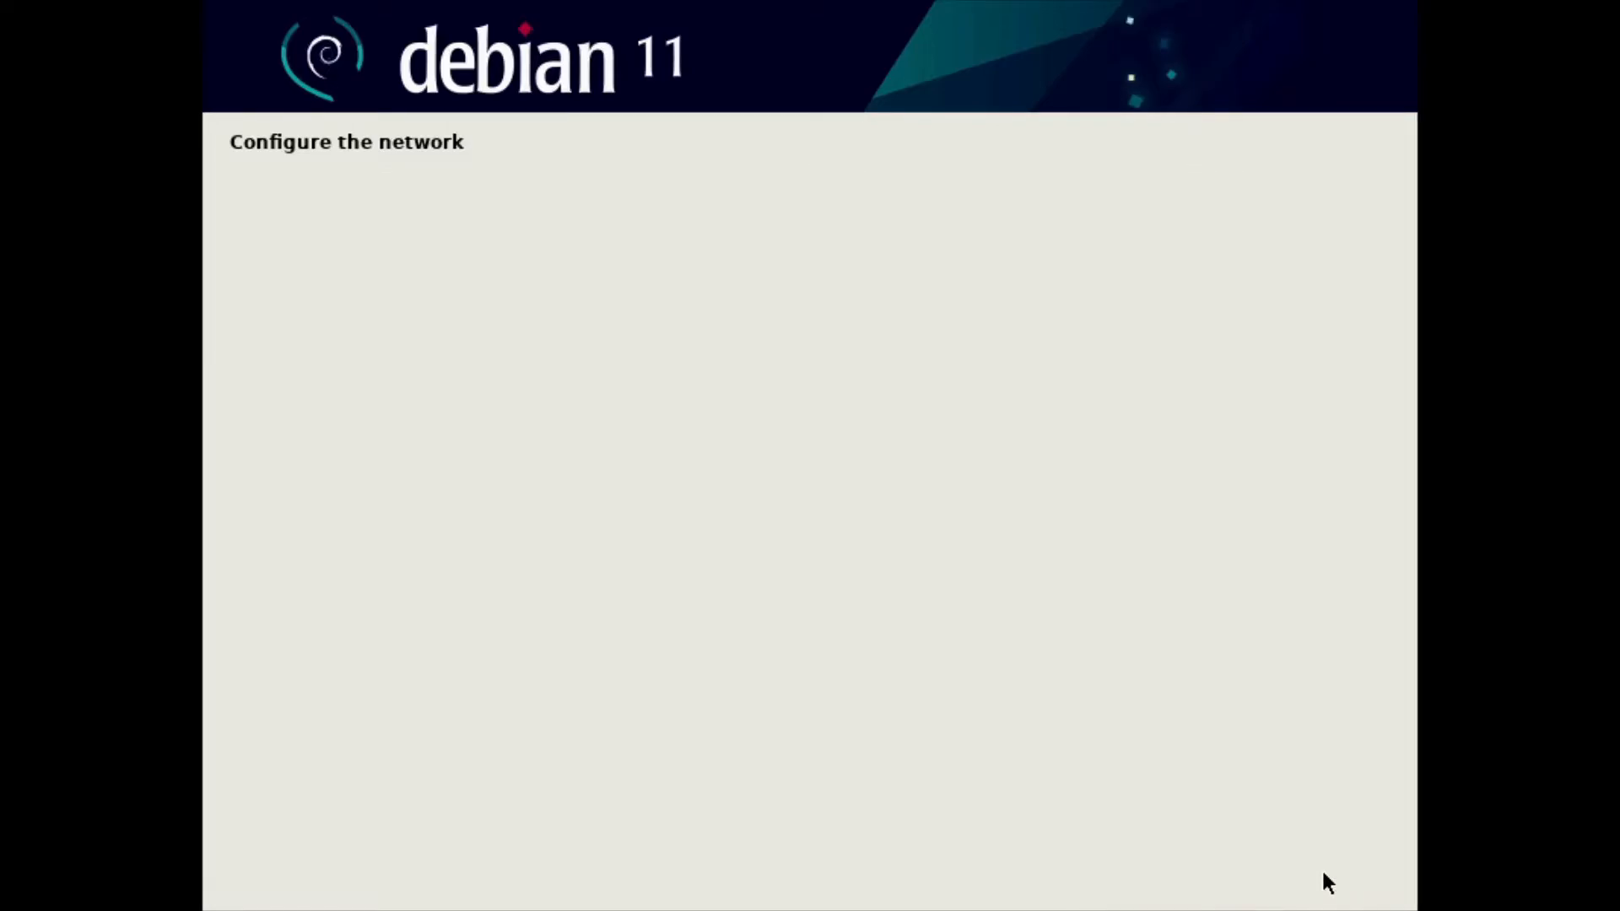
Enter and confirm the root password.
type("••••")
key("Tab")
type("••••")
key("Return")
Set up the user account with the user's full name, the suggested username, and a confirmed account password.
type("skyle")
key("Return")
key("Return")
type("••••")
key("Tab")
key("Tab")
type("••••")
key("Return")
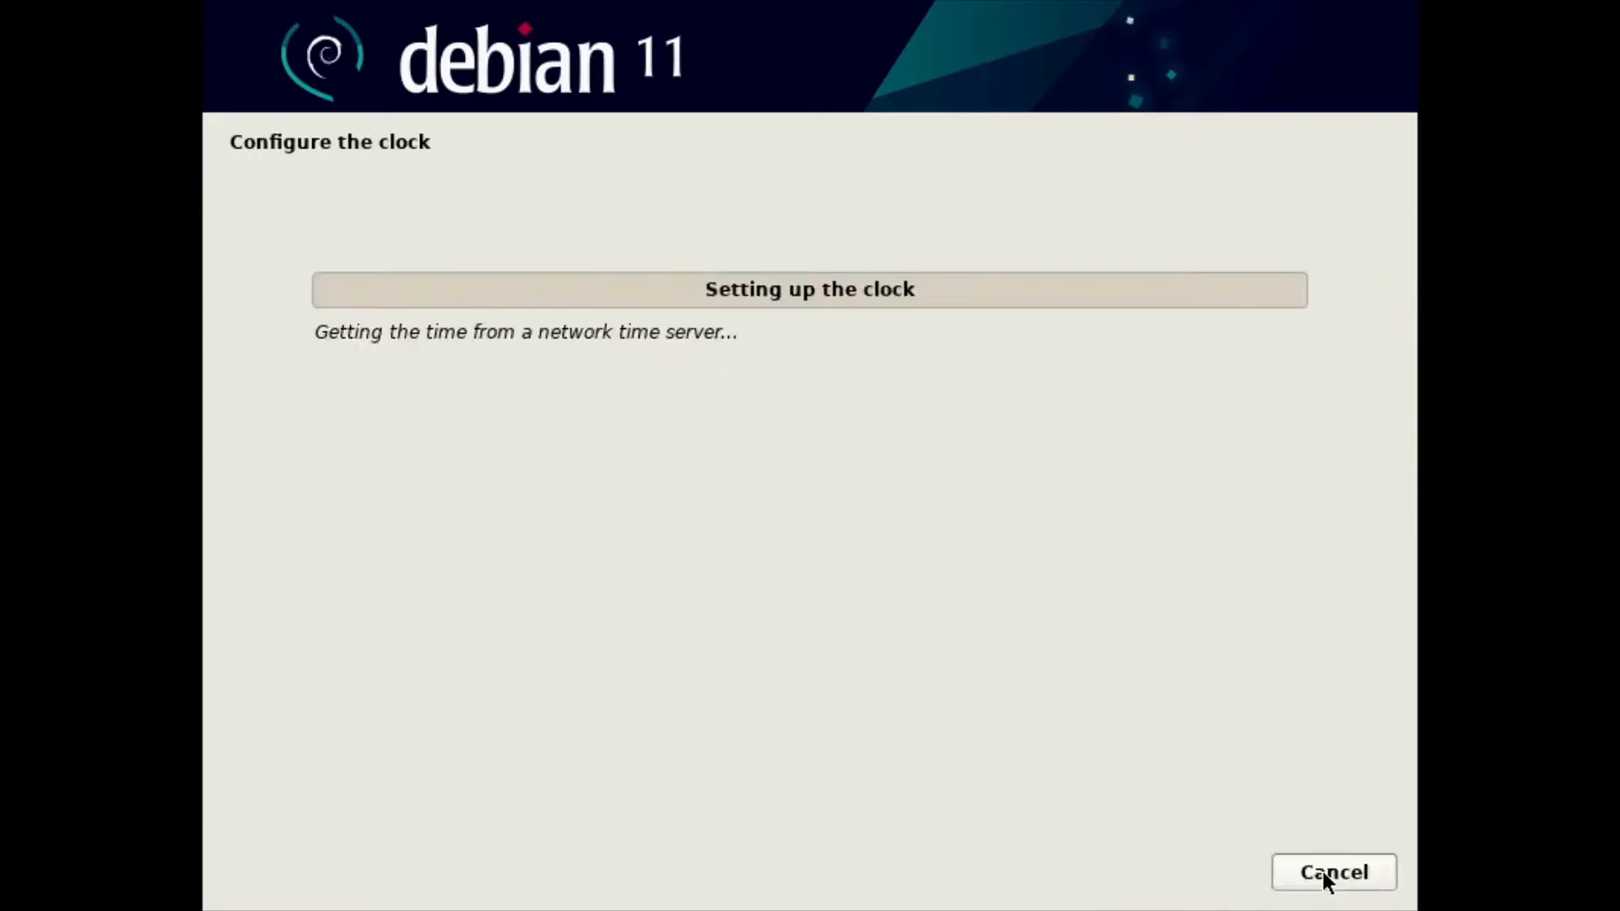
Accept the default time zone and choose the partitioning method Guided - use entire disk.
key("Return")
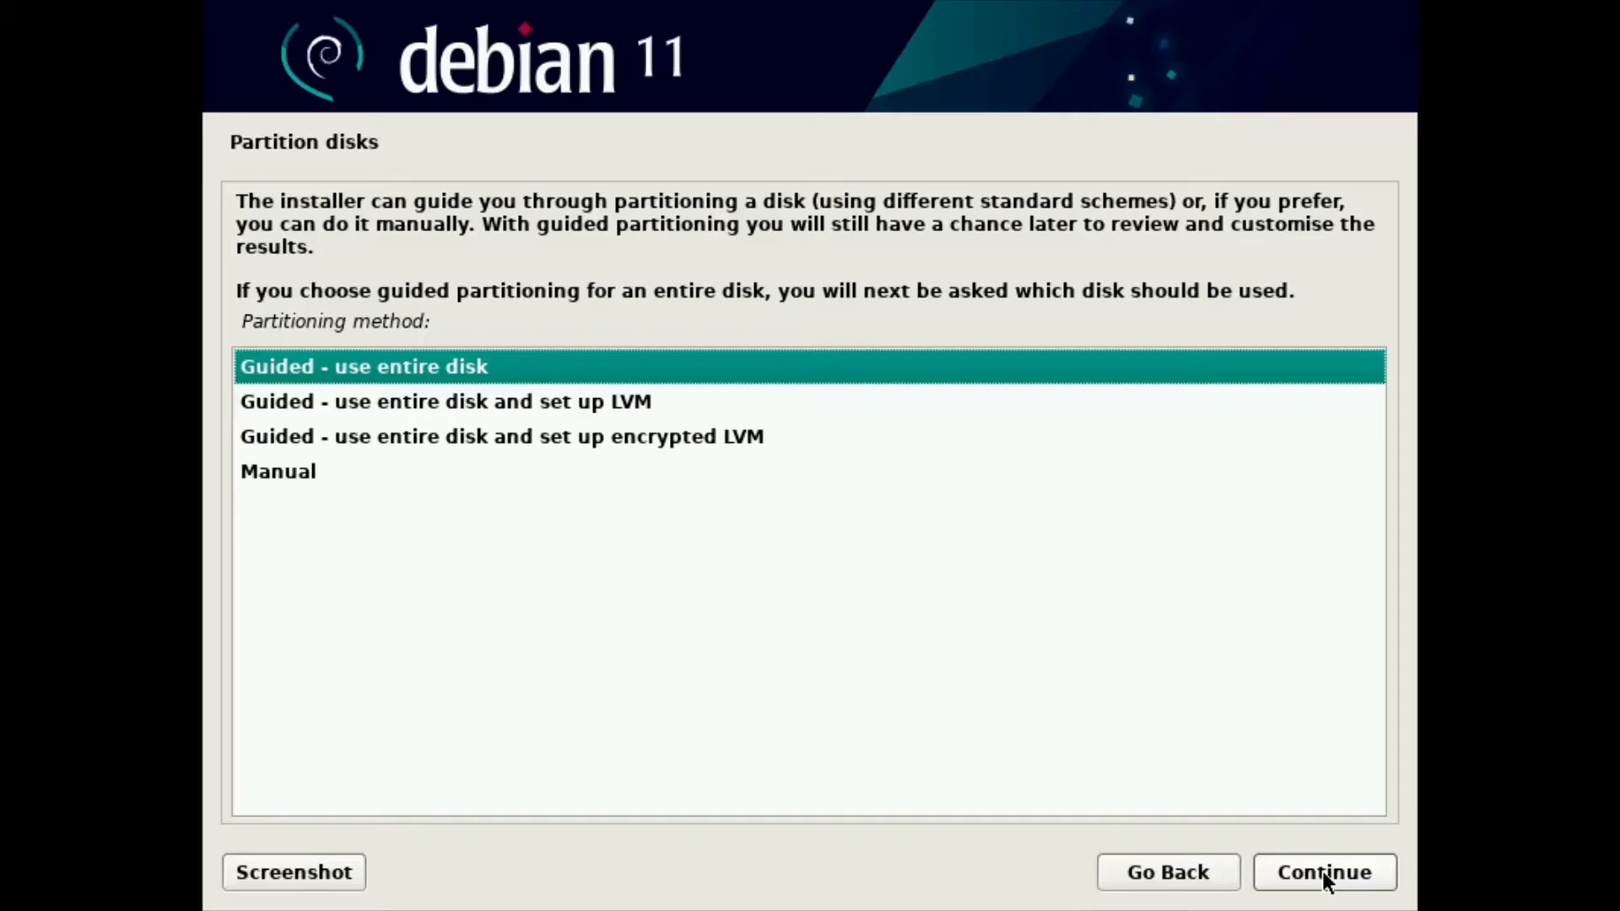
key("Down")
key("Down")
key("Up")
key("Up")
key("Return")
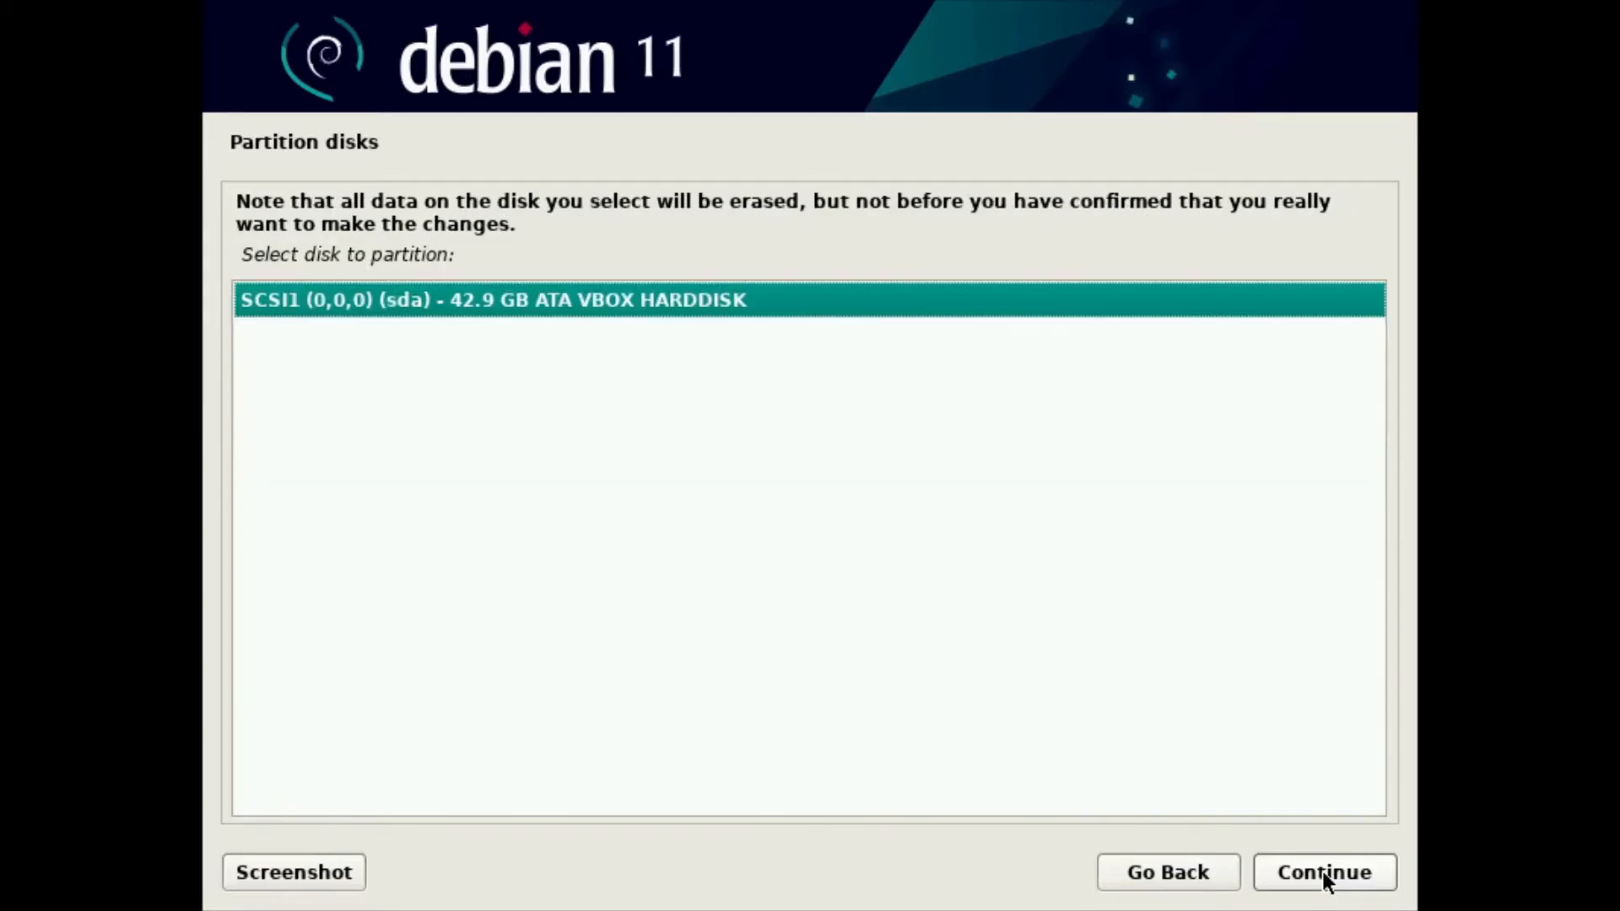
Partition the 42.9 GB VBOX HARDDISK with all files in one partition and confirm writing the changes to disk.
key("Return")
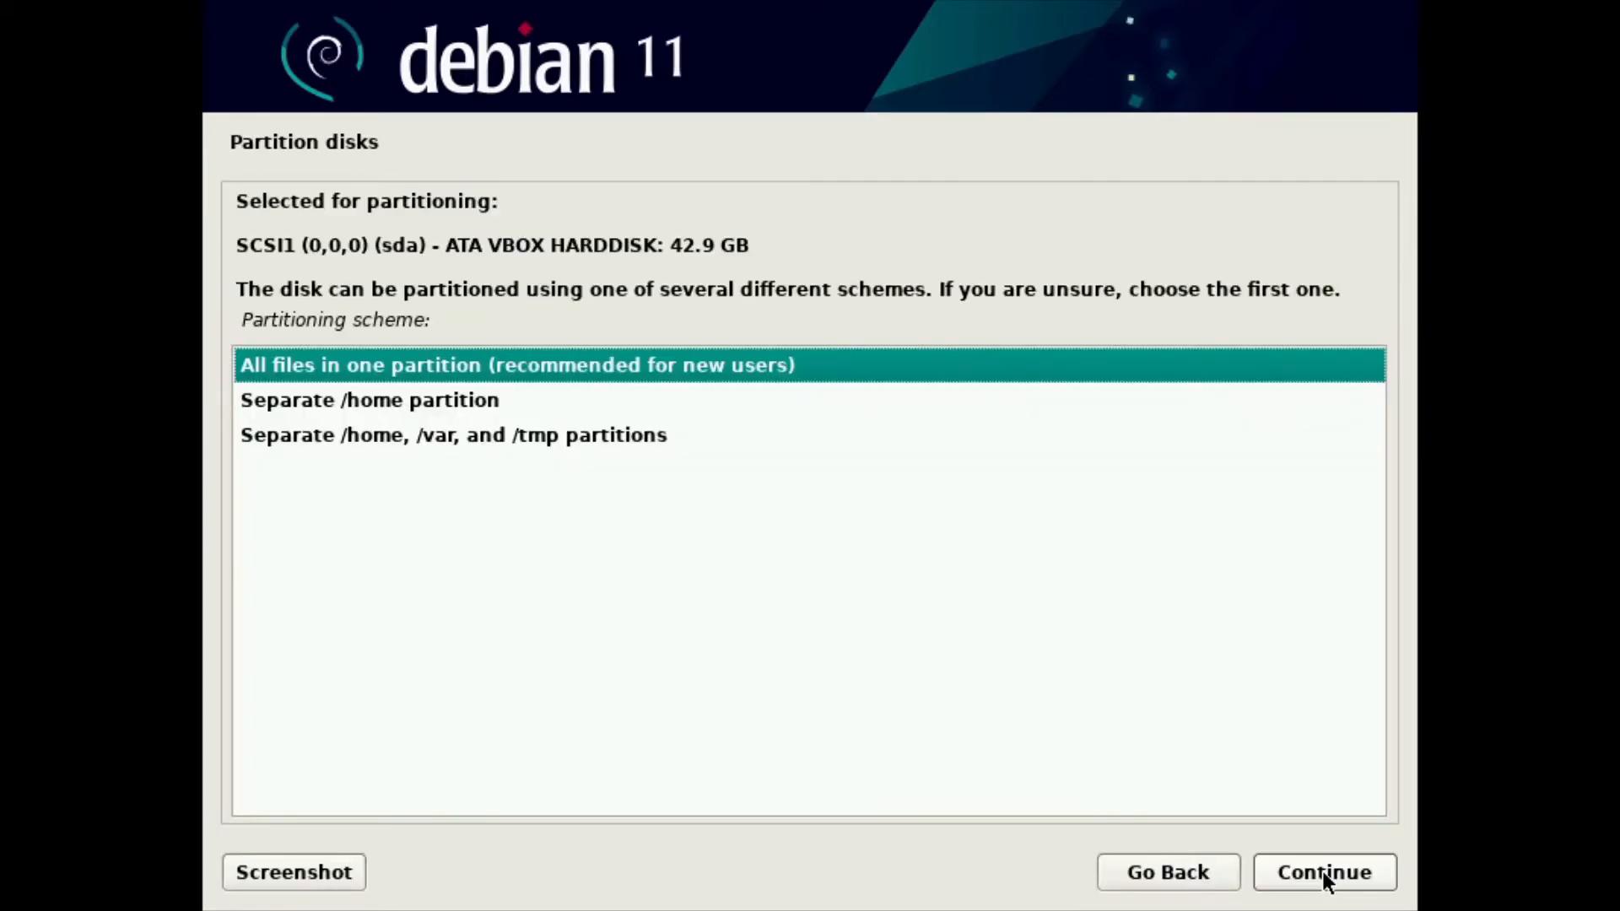
key("Return")
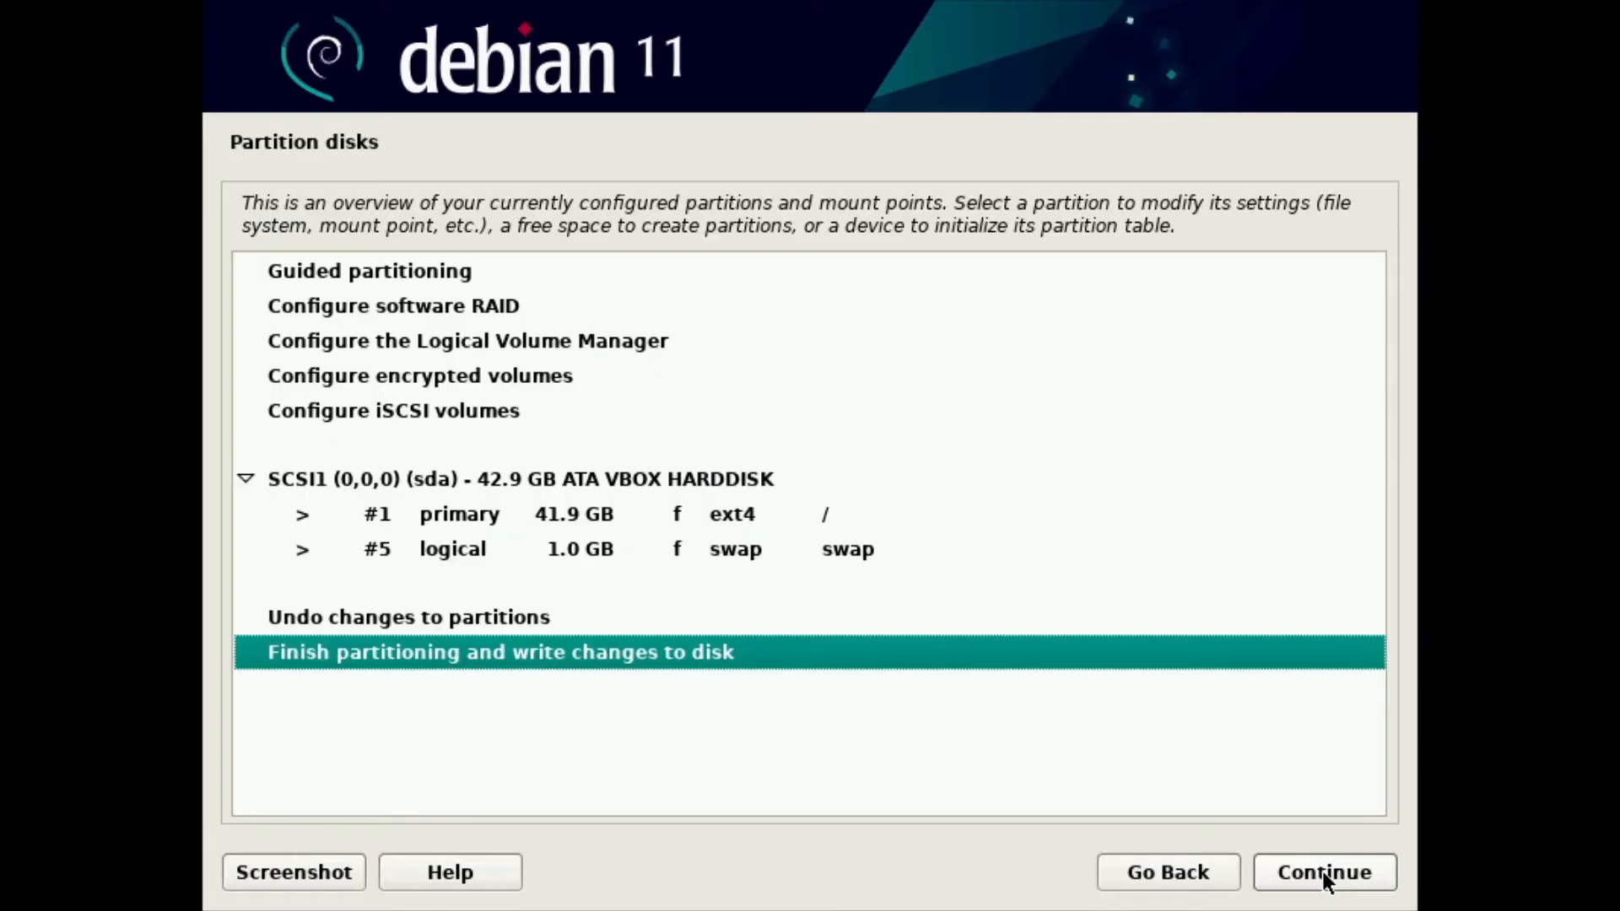
key("Return")
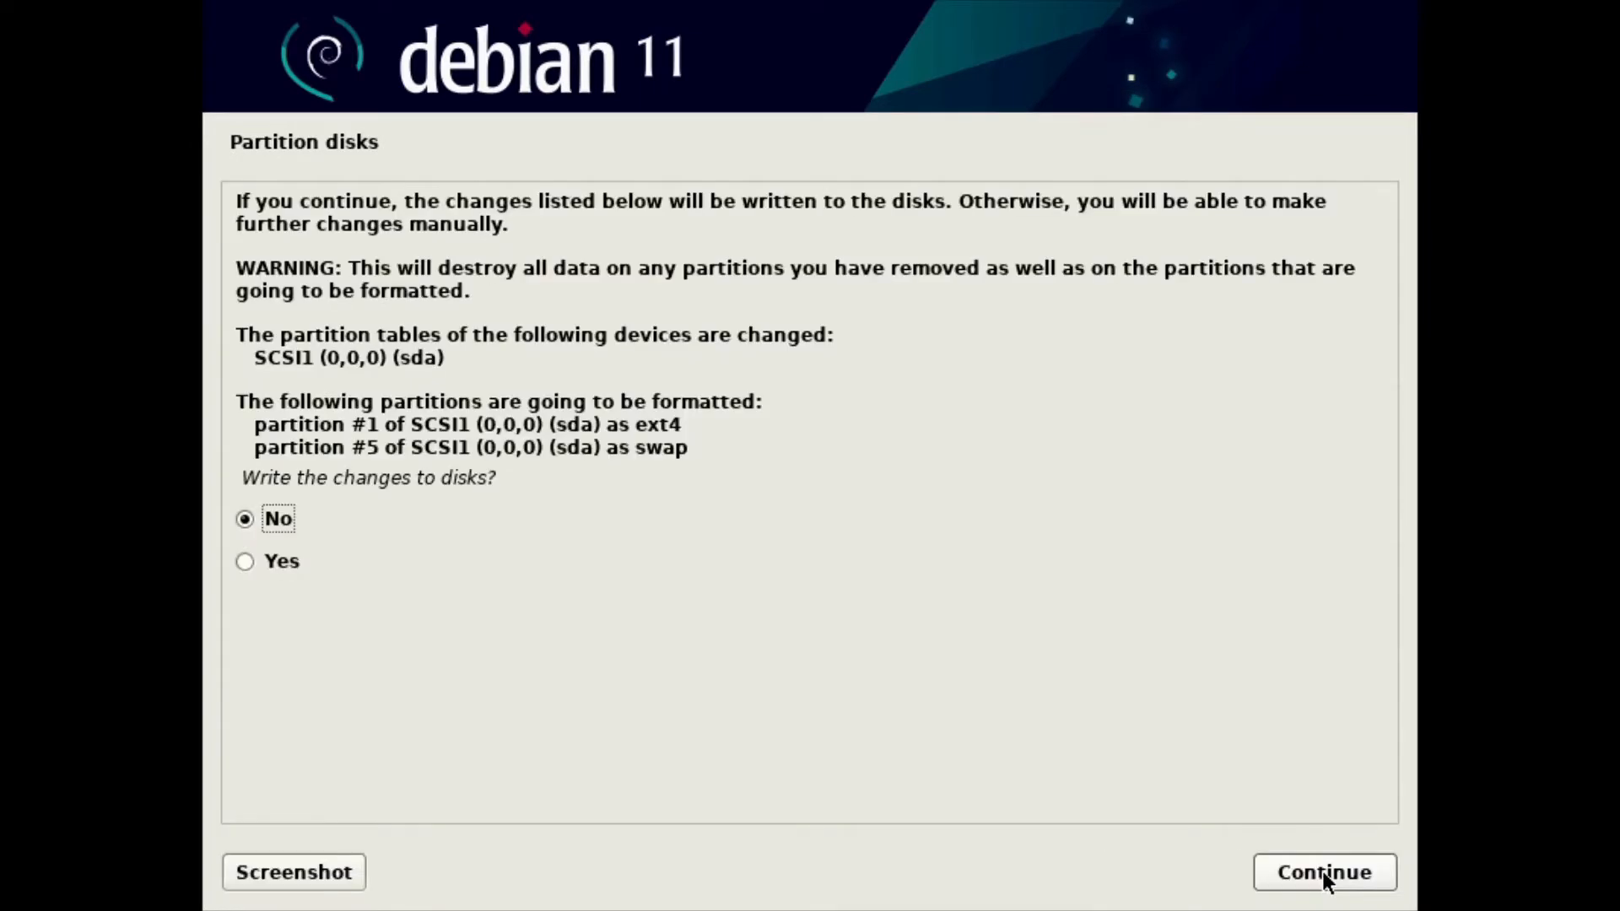
key("Down")
key("Return")
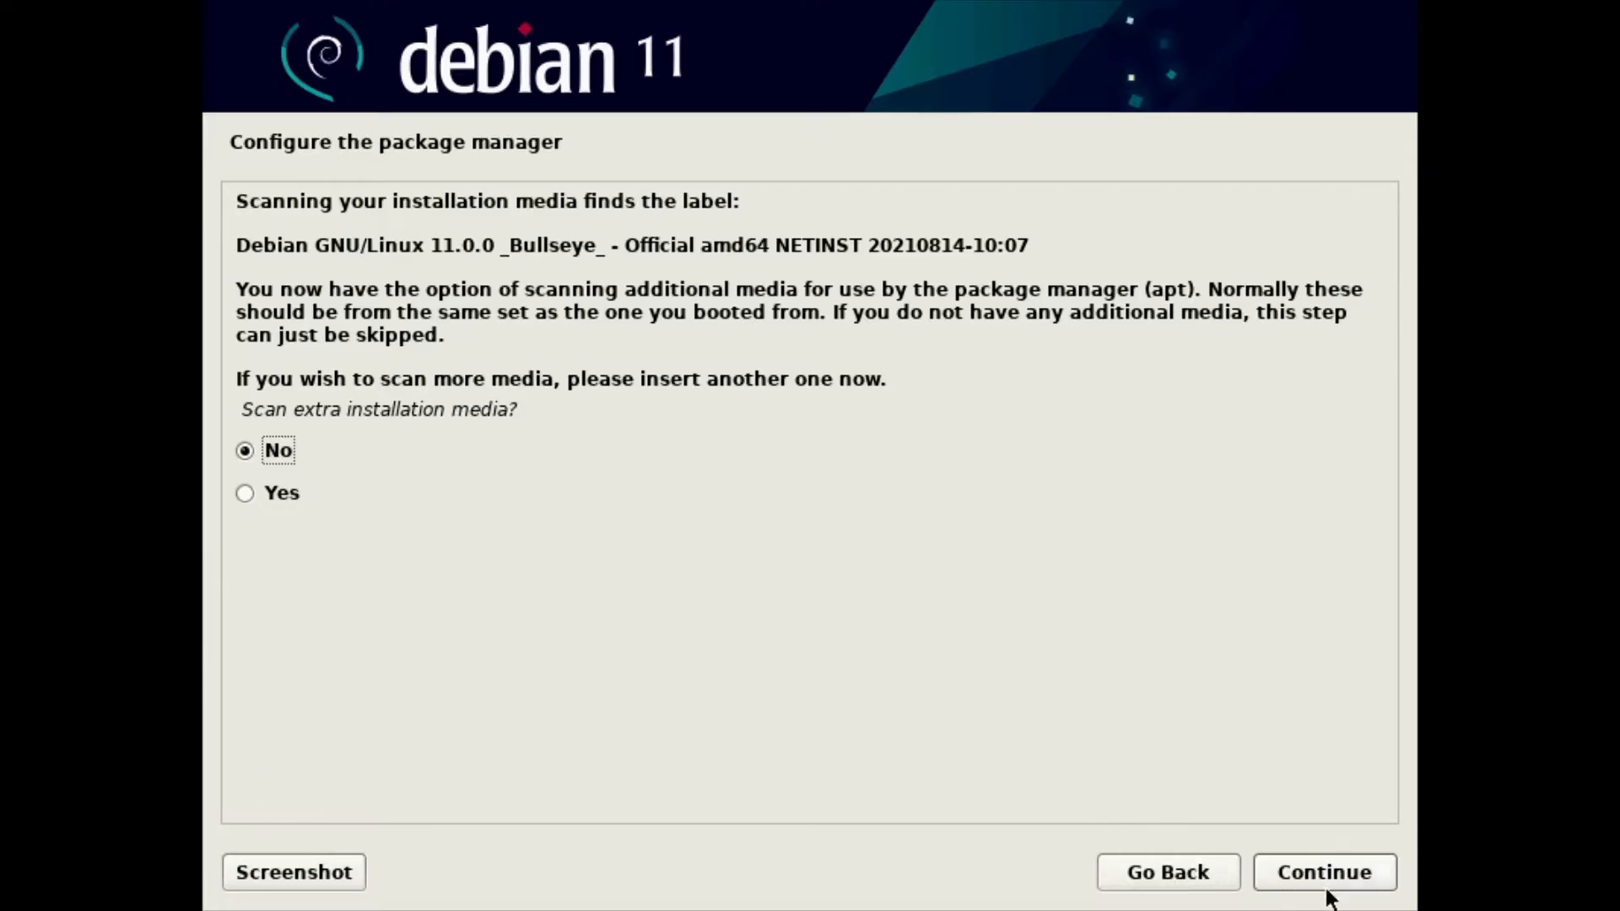
Configure the package manager without extra media, using the default United States mirror and a blank HTTP proxy.
left_click(1326, 886)
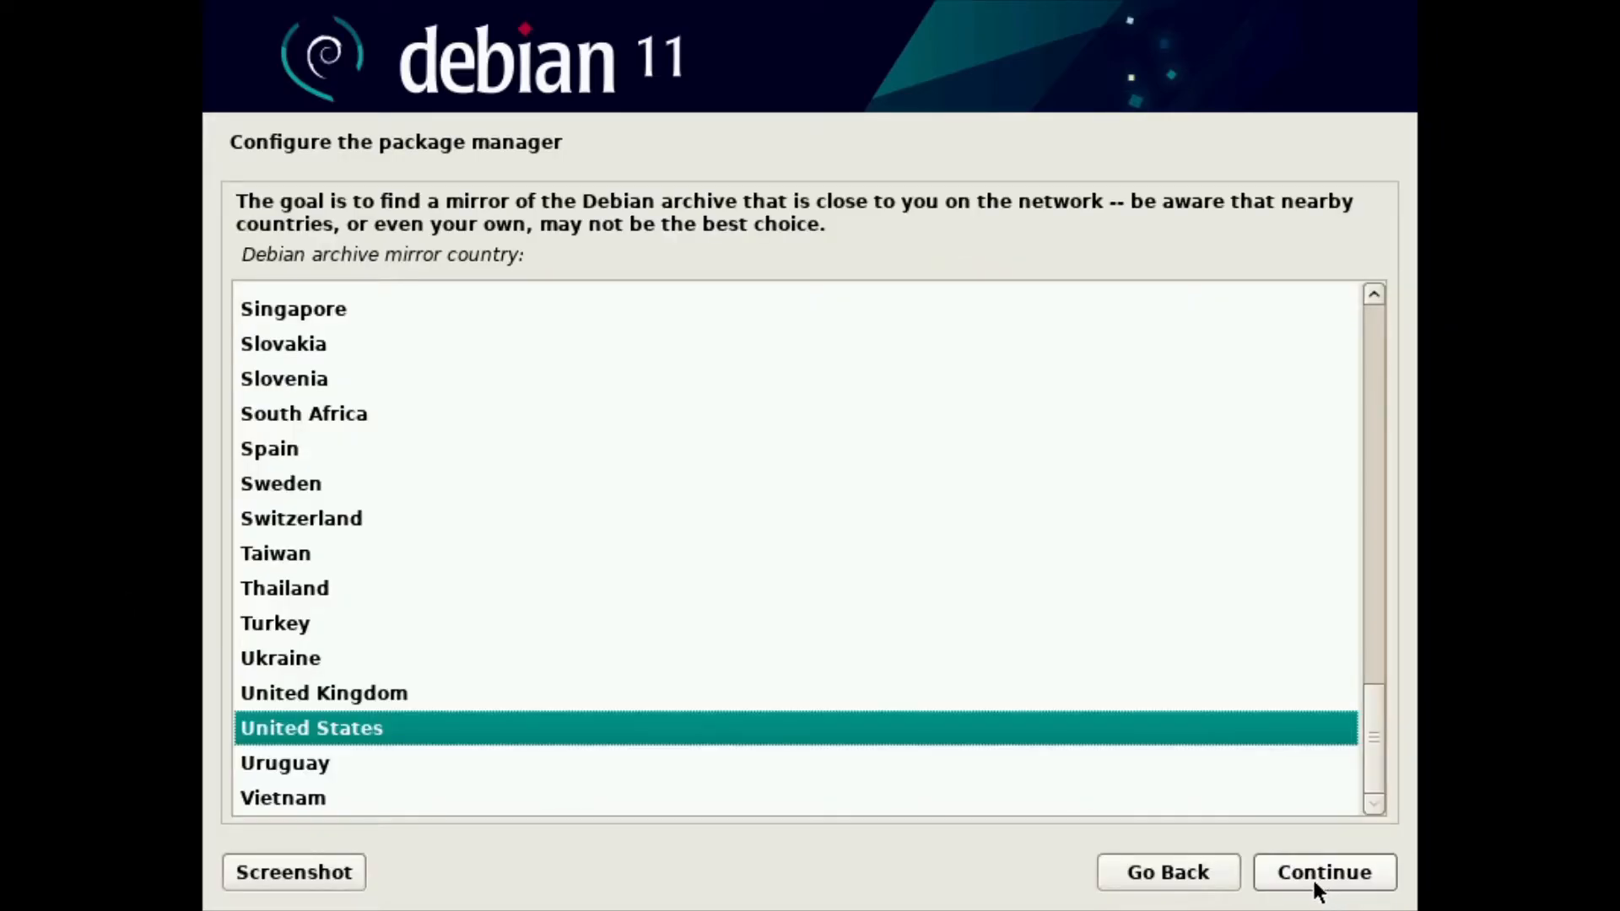
left_click(1313, 877)
left_click(1313, 877)
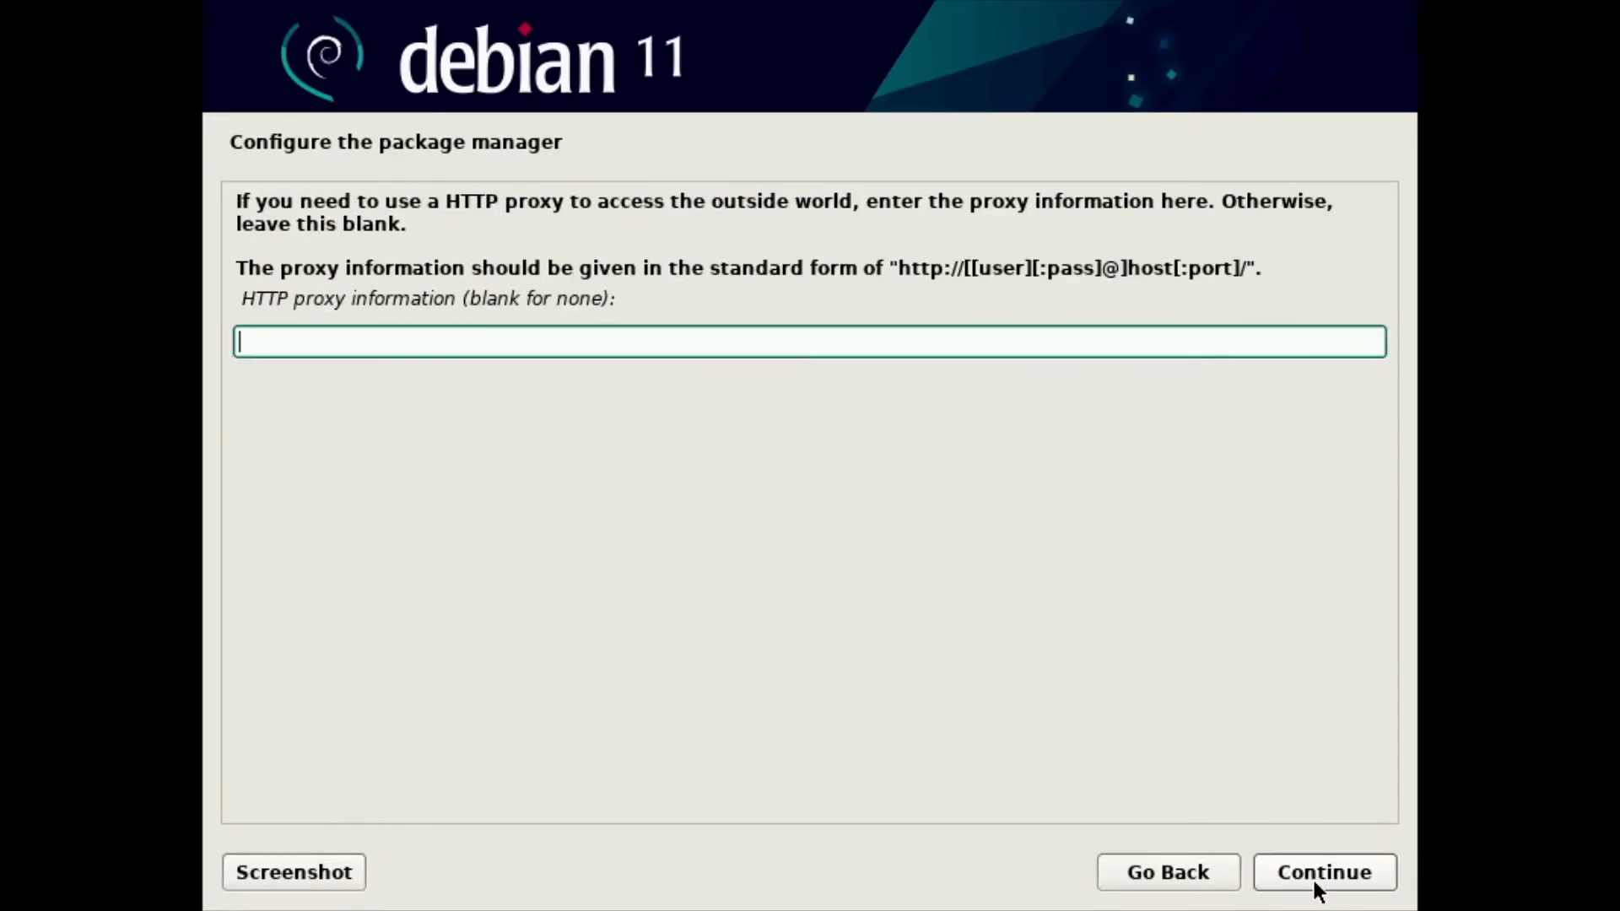
left_click(1313, 877)
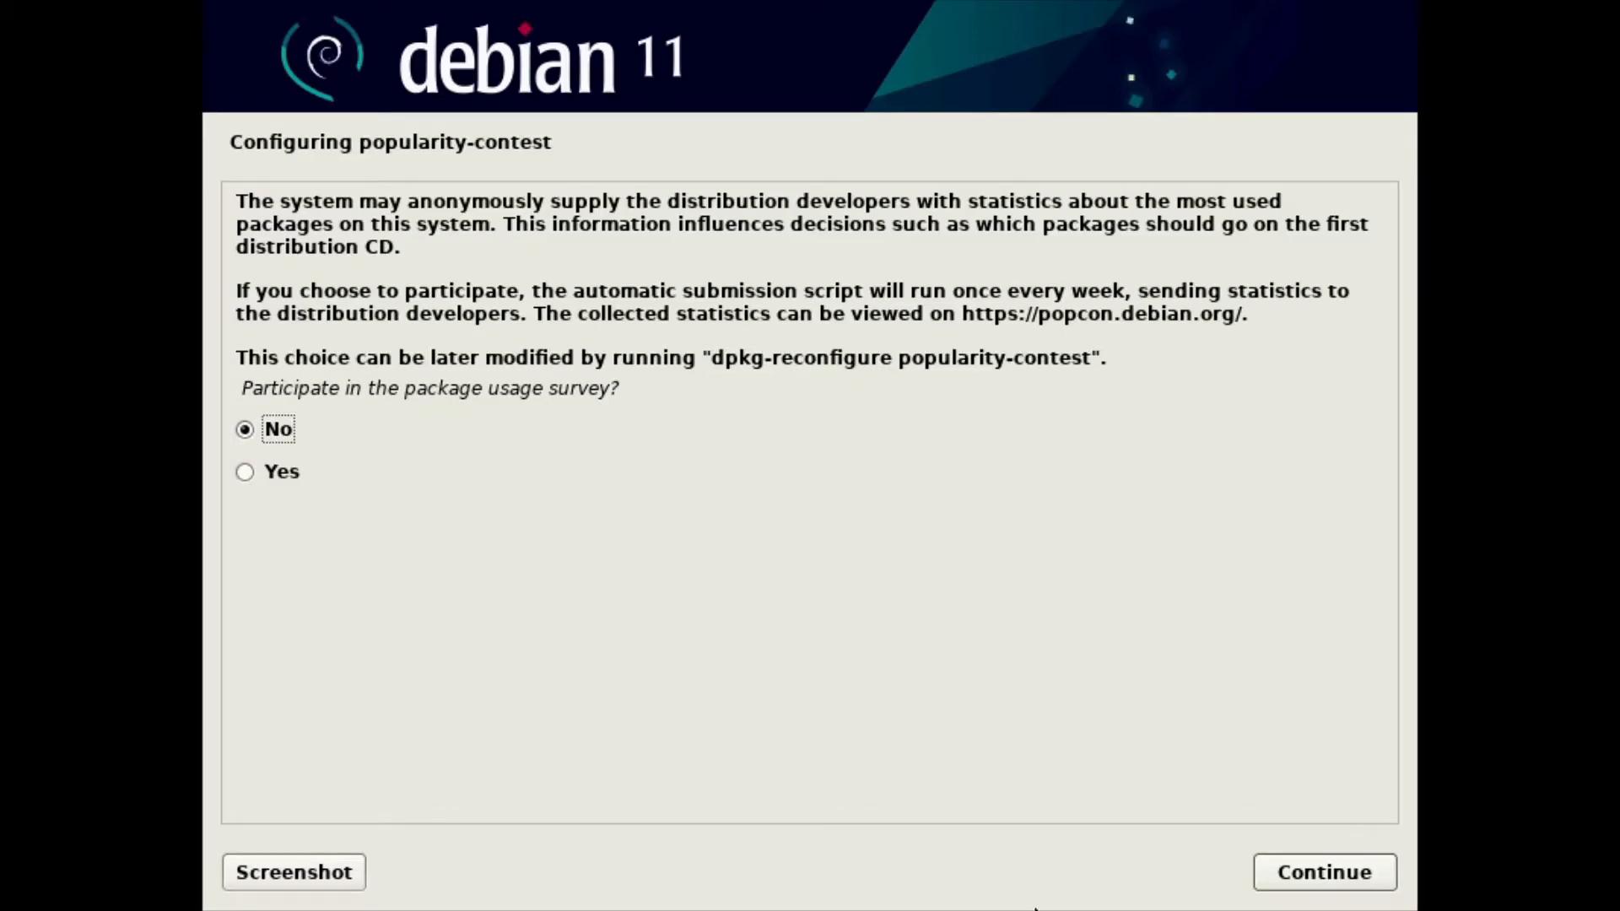
Decline the package usage survey and install the Xfce desktop instead of GNOME, keeping the standard system utilities.
left_click(1306, 854)
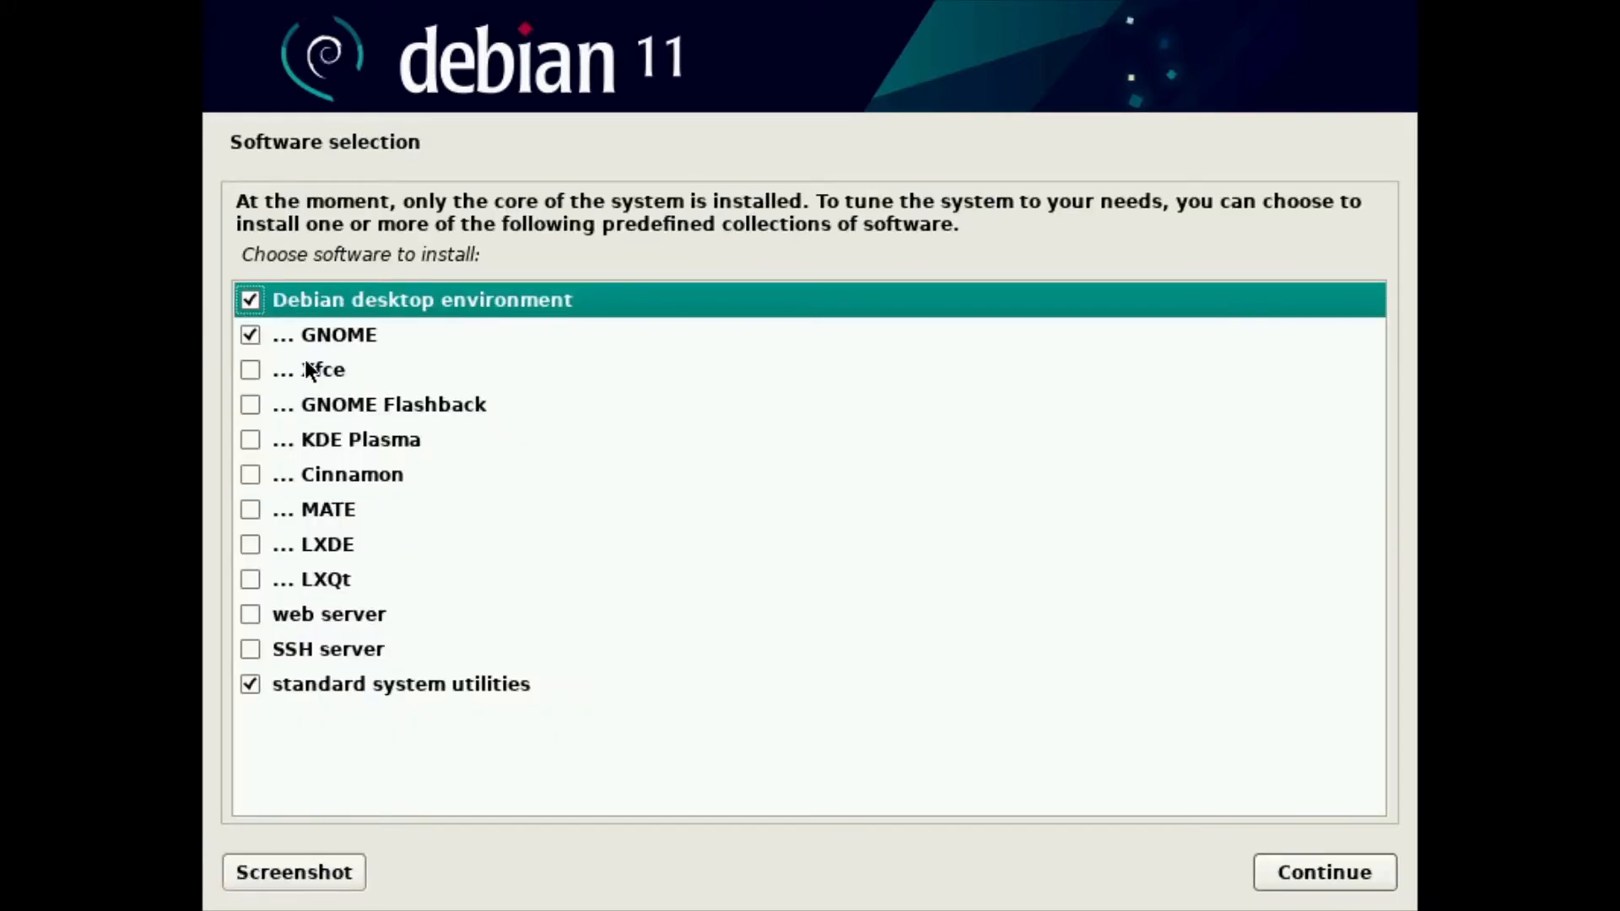
left_click(249, 338)
left_click(248, 374)
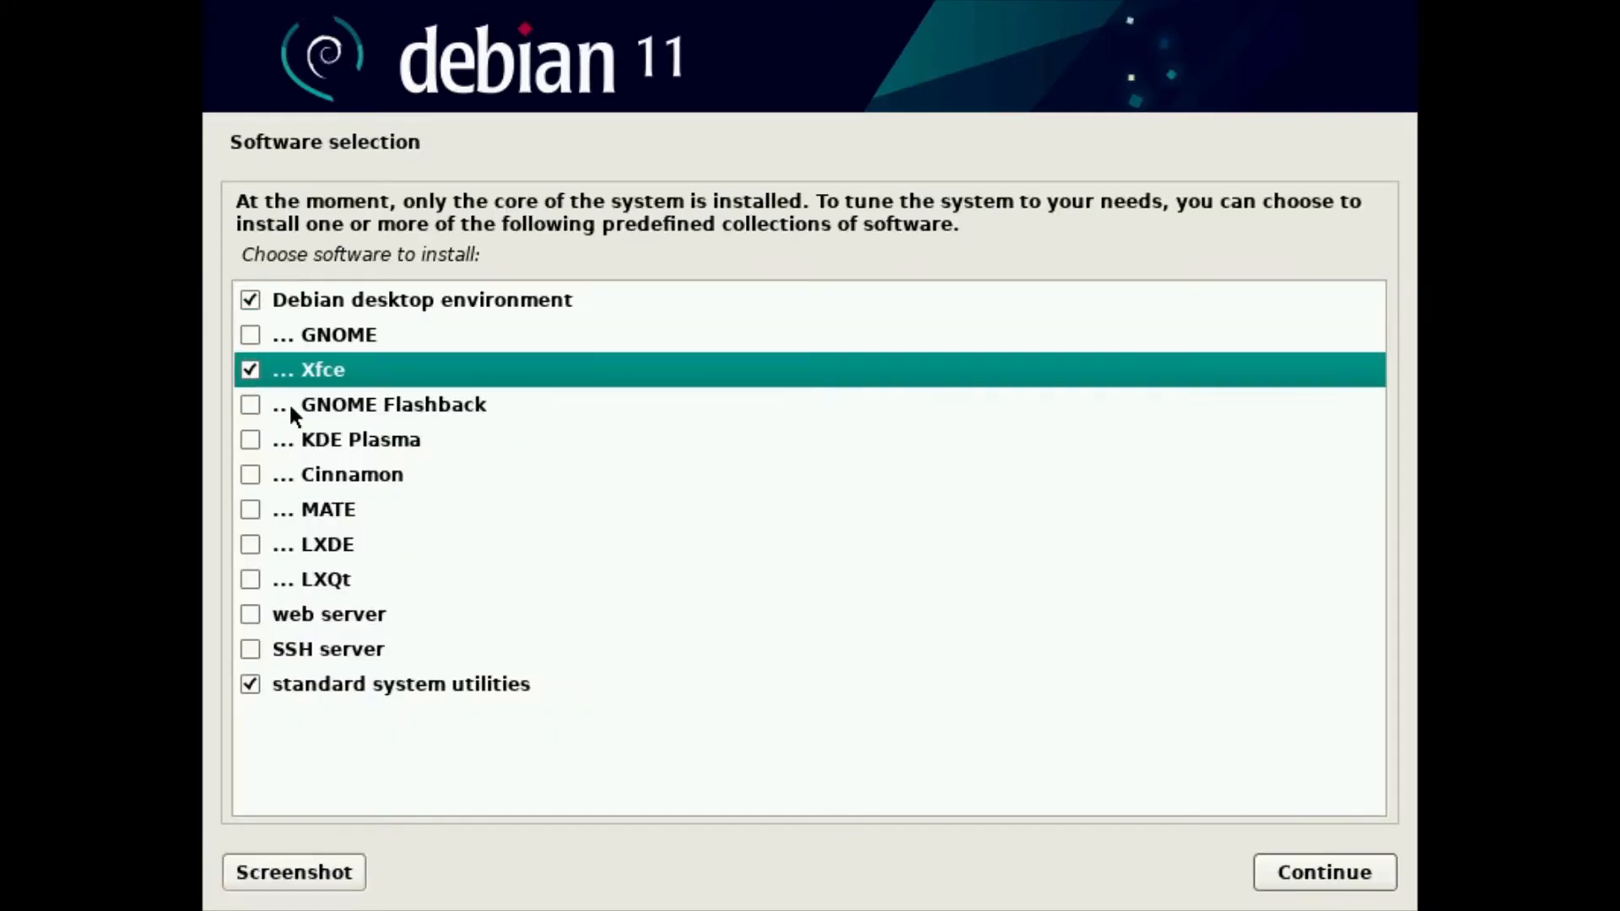
left_click(1325, 874)
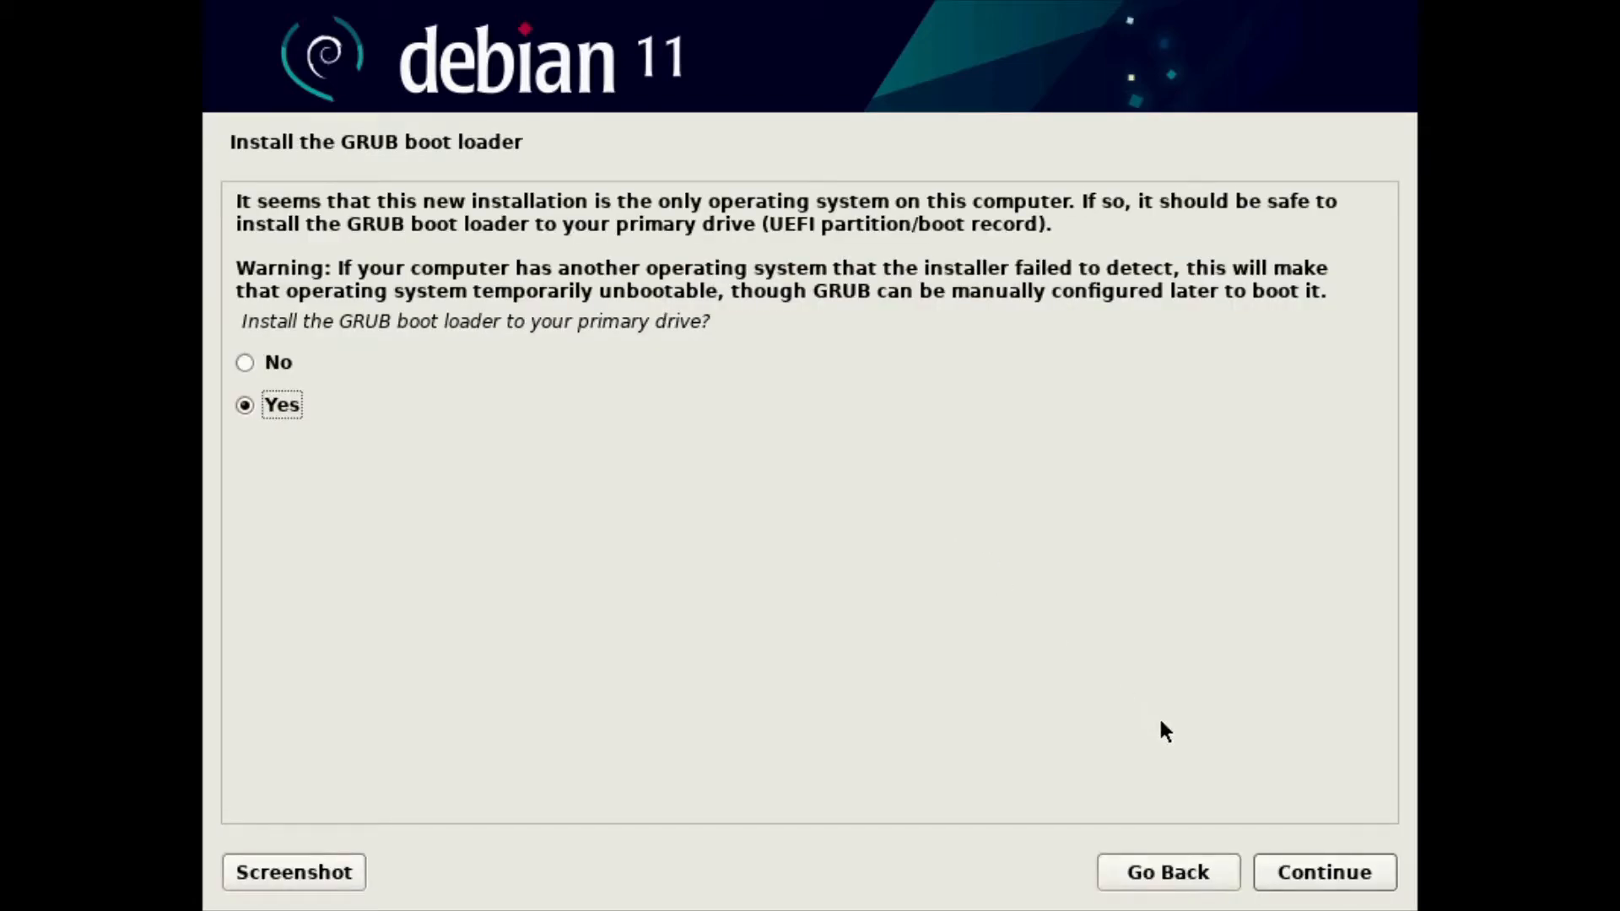
Install the GRUB boot loader to /dev/sda and finish the installation by rebooting into the new system.
left_click(1313, 875)
left_click(539, 361)
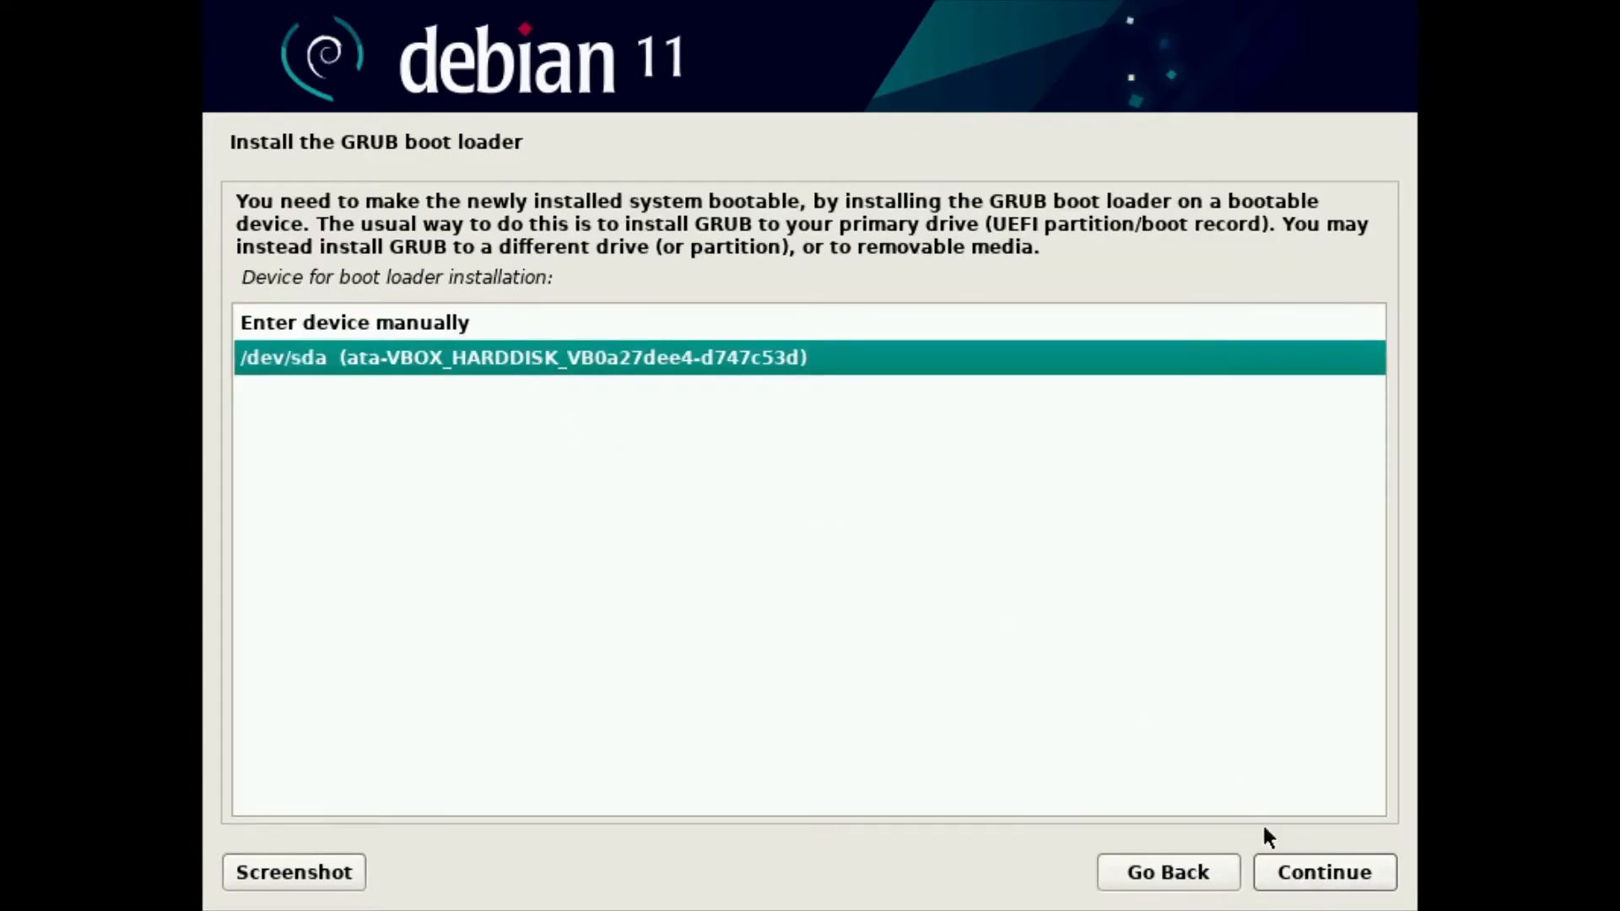
left_click(1330, 871)
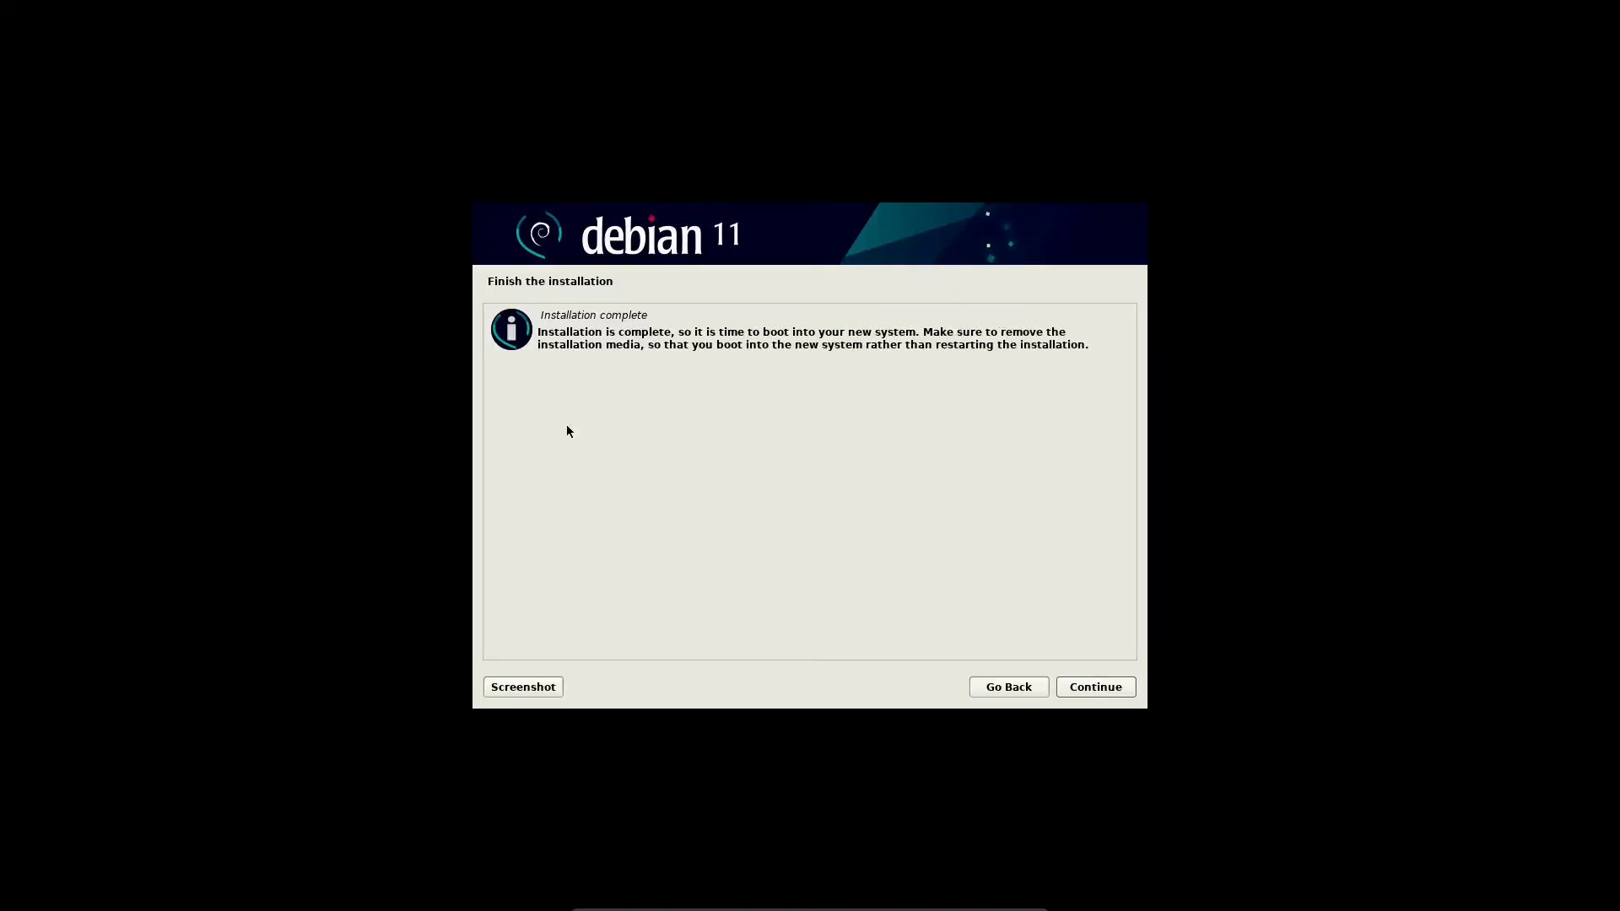
left_click(1103, 687)
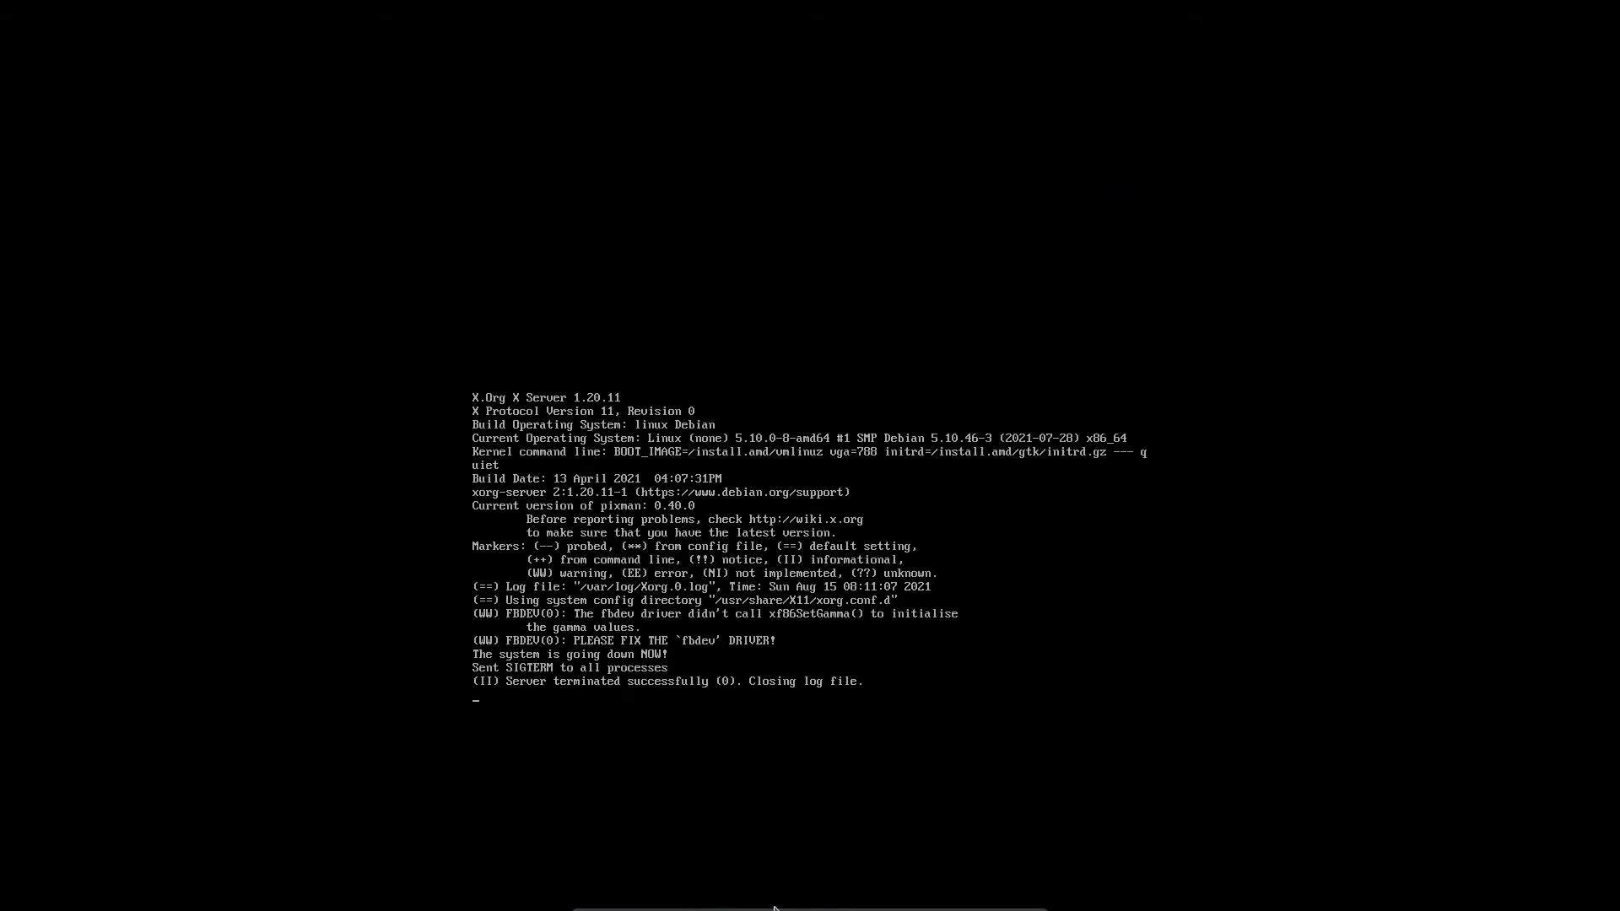
Open the virtual machine's optical drive options while it restarts after the installation.
left_click(816, 901)
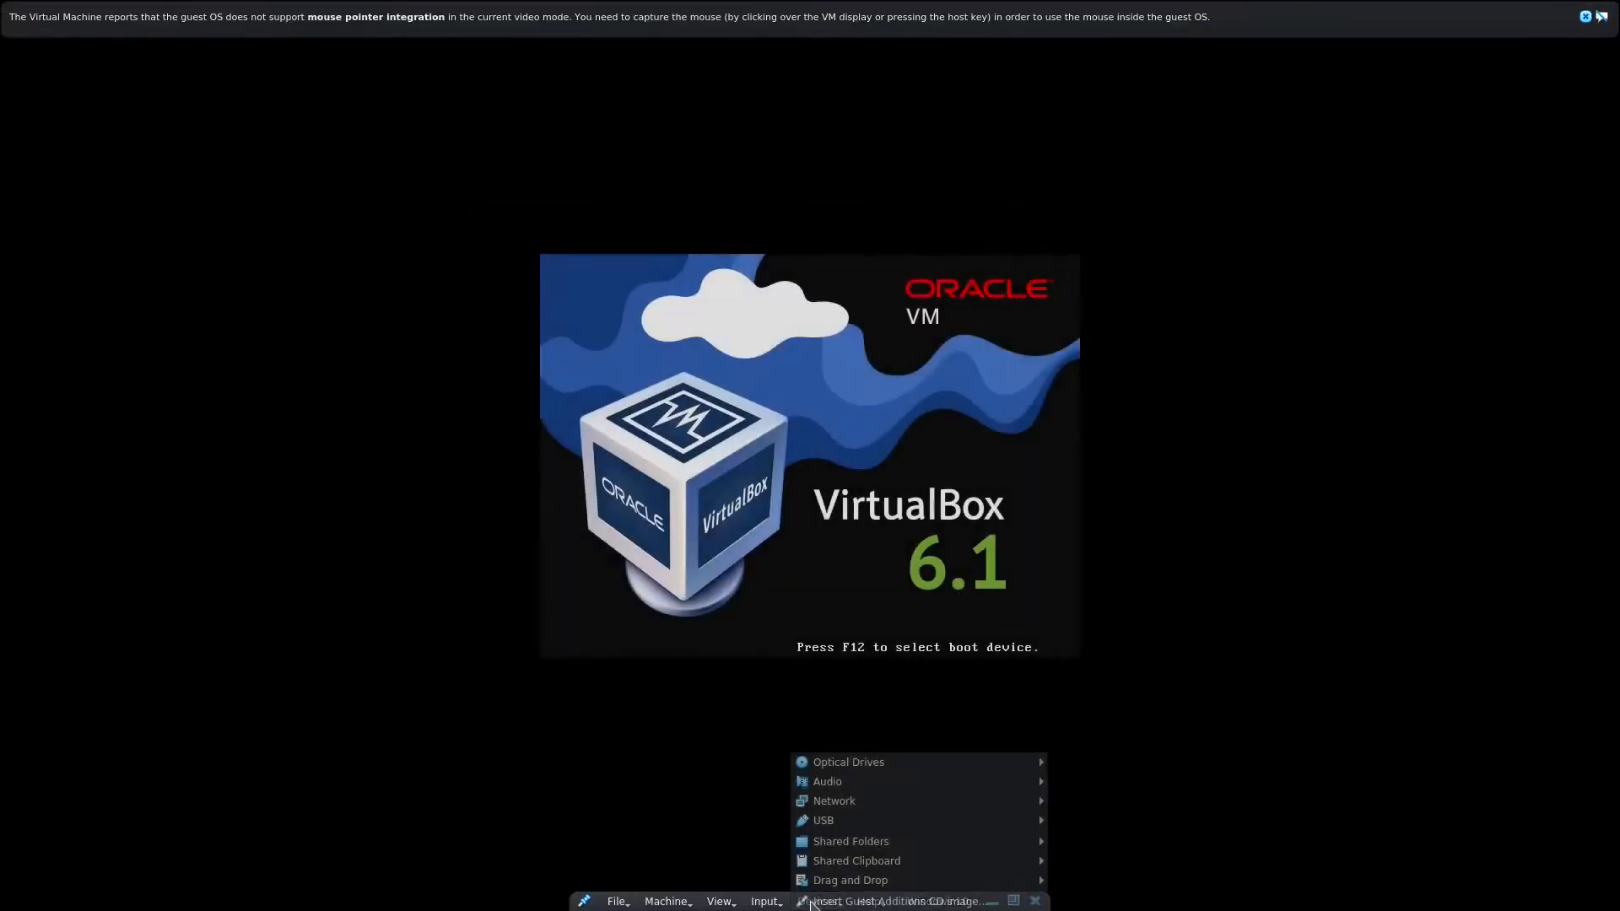
mouse_move(847, 761)
left_click(822, 512)
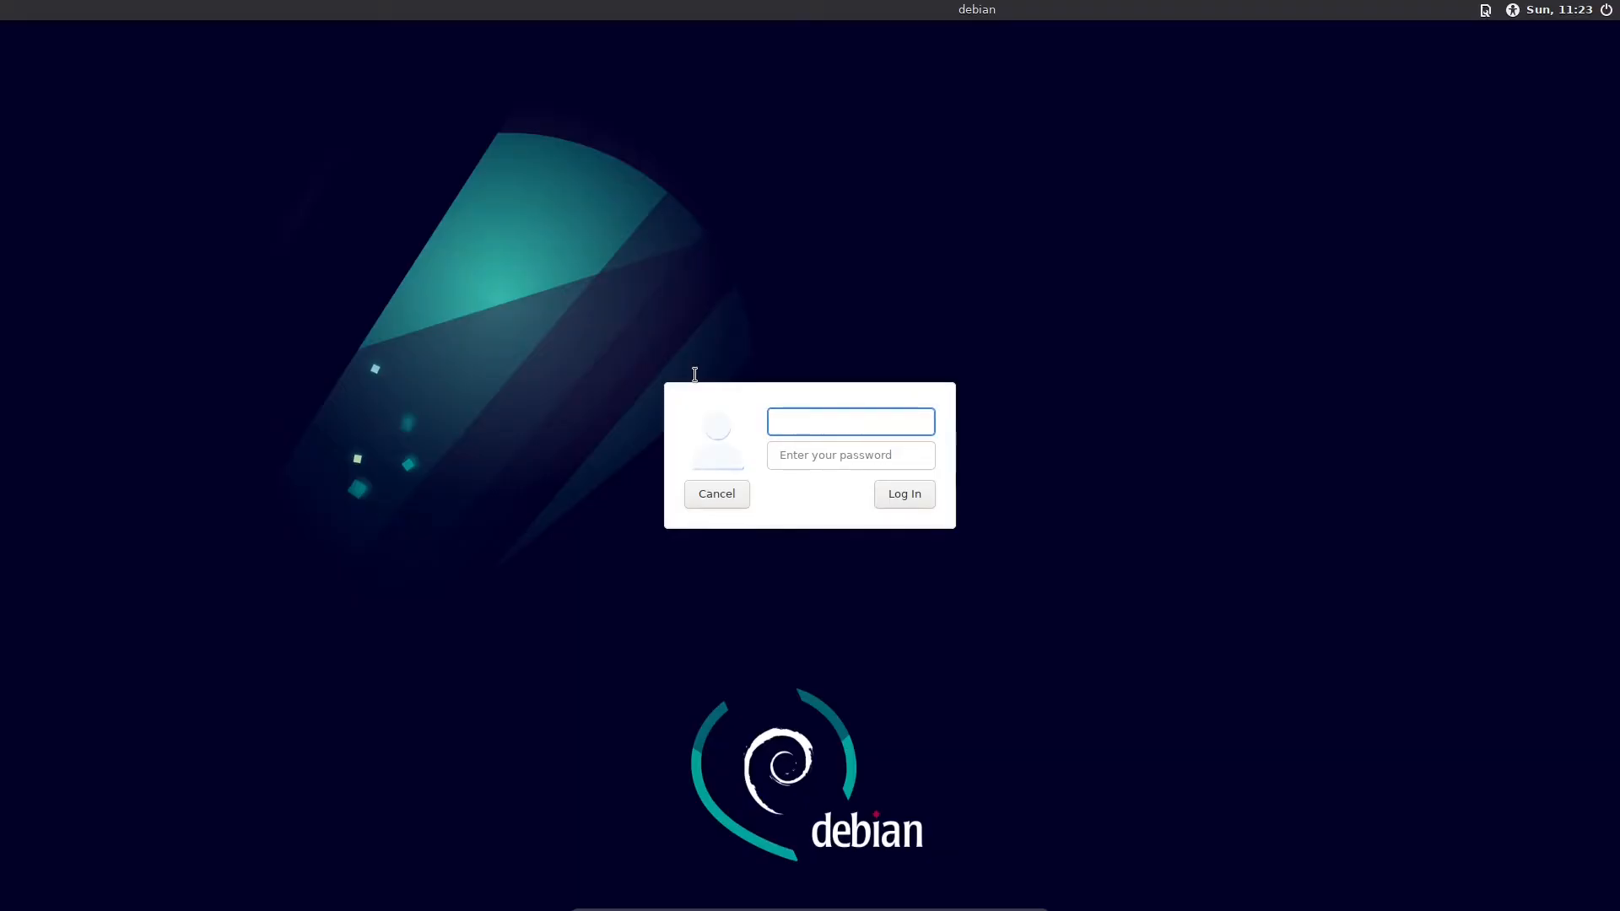
Log in to the new Debian system with the user's login name and account password.
type("skyler")
key("Tab")
type("****")
key("Return")
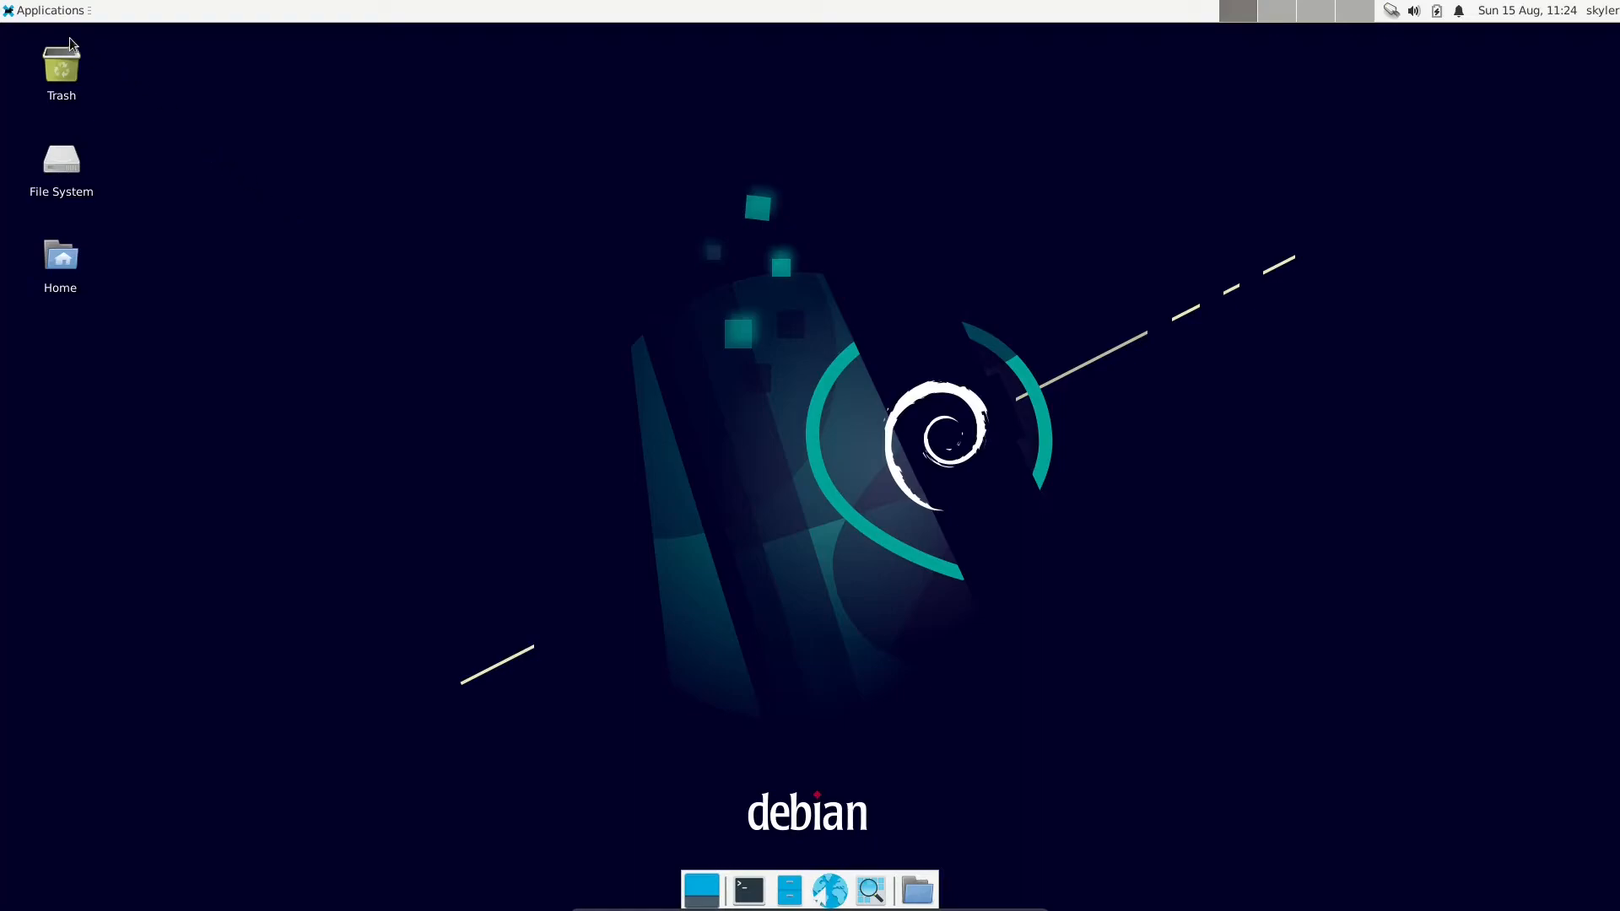
Set the desktop appearance style to Adwaita-dark and close the appearance settings.
left_click(59, 15)
mouse_move(74, 148)
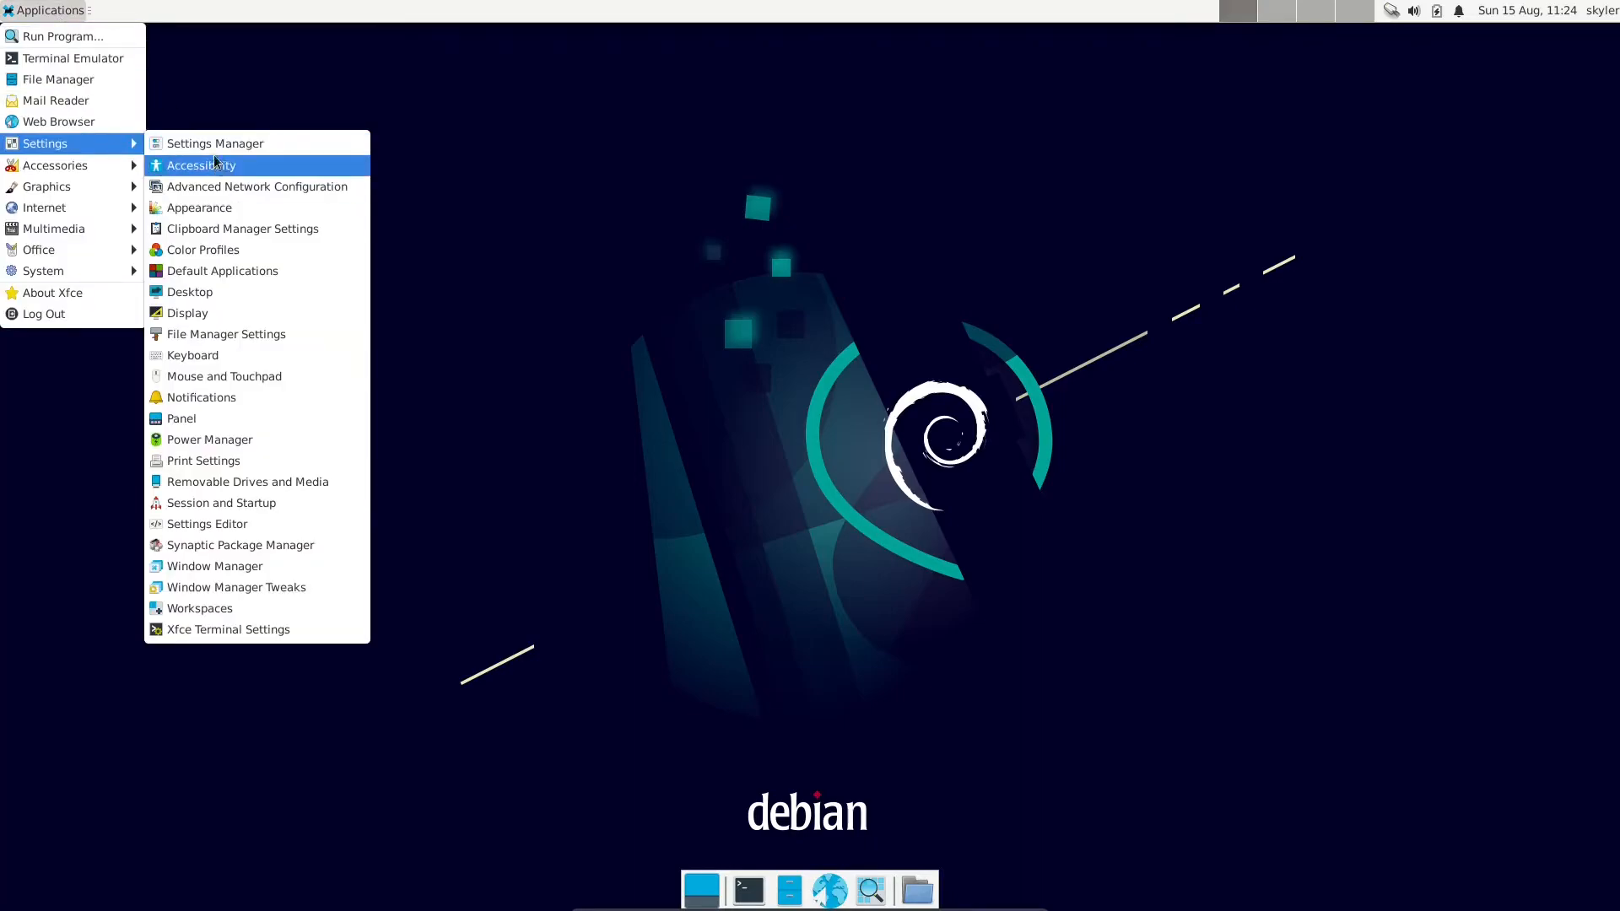
left_click(211, 143)
key("Return")
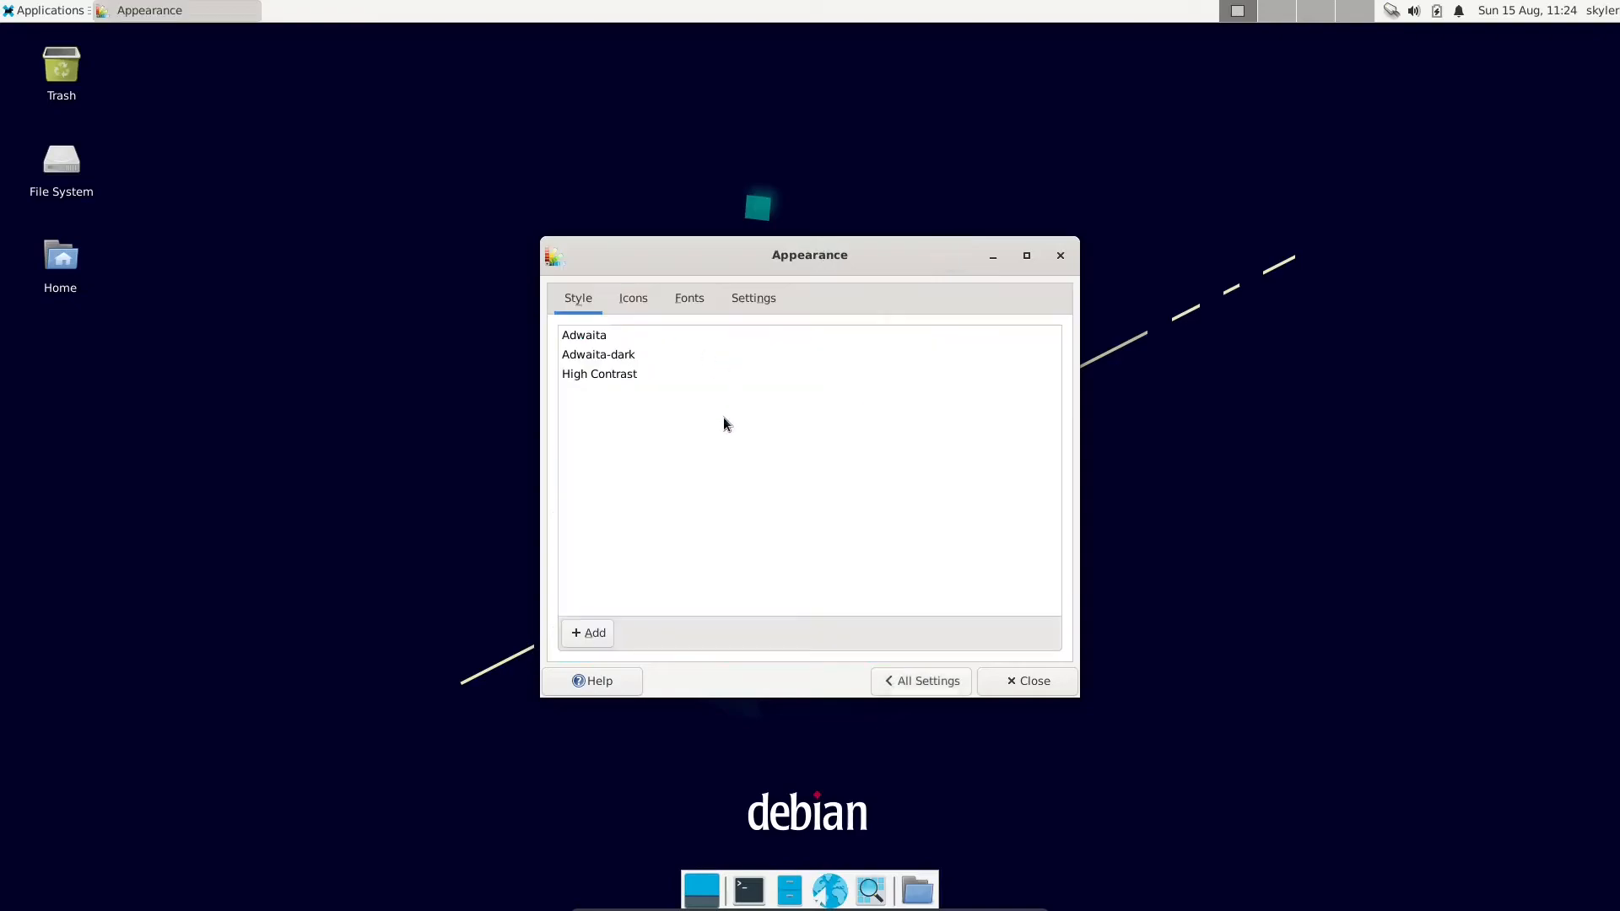
left_click(609, 356)
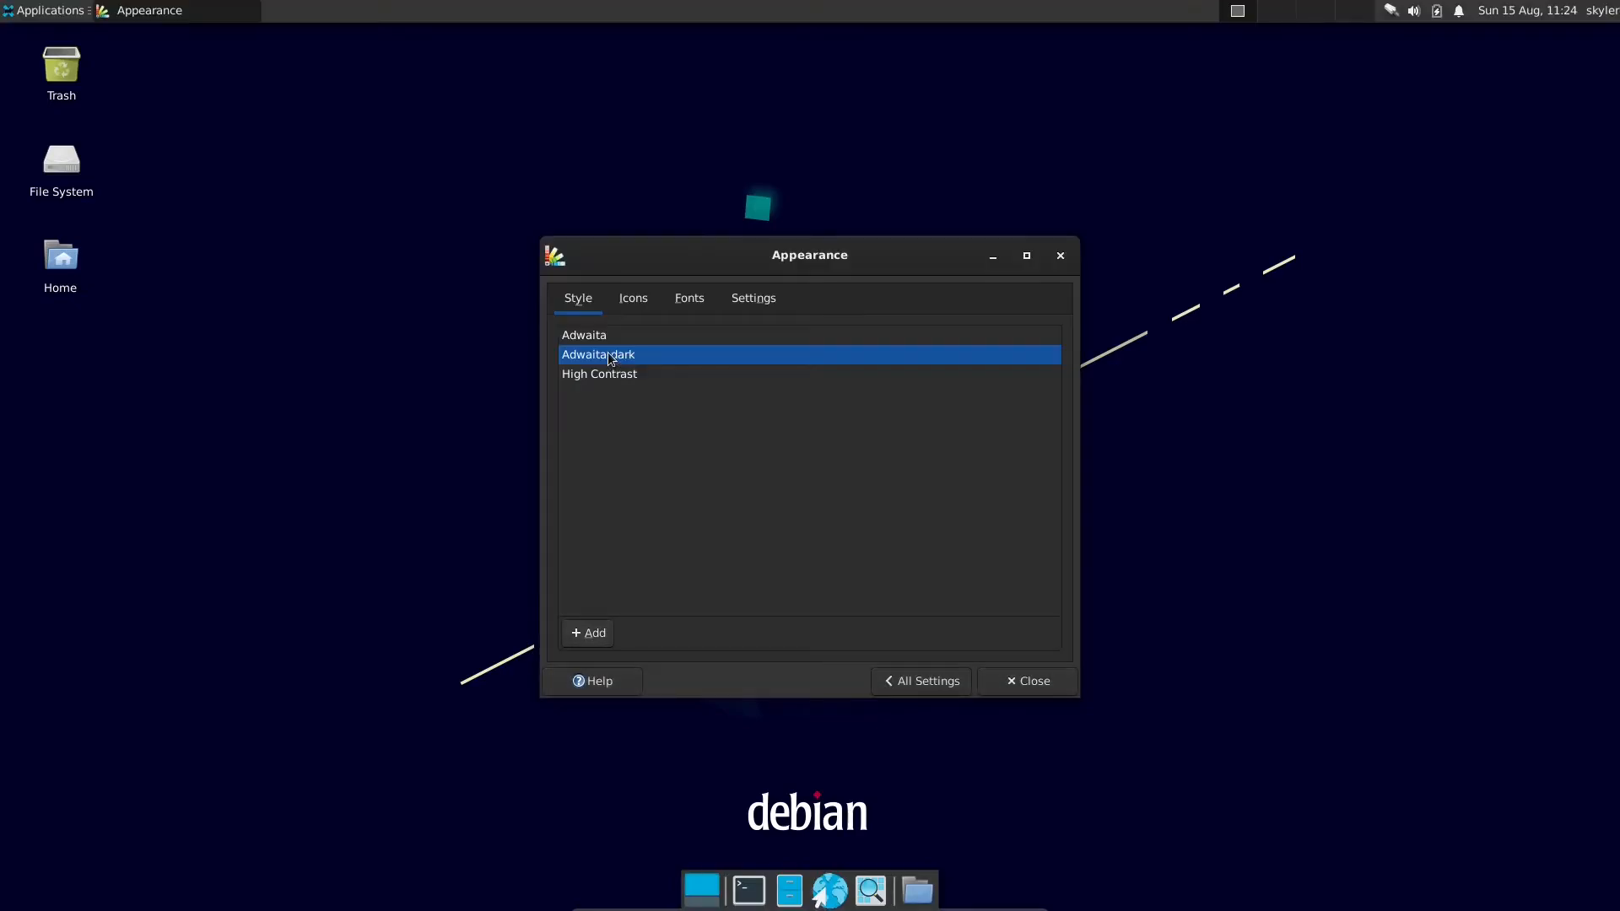
left_click(1035, 690)
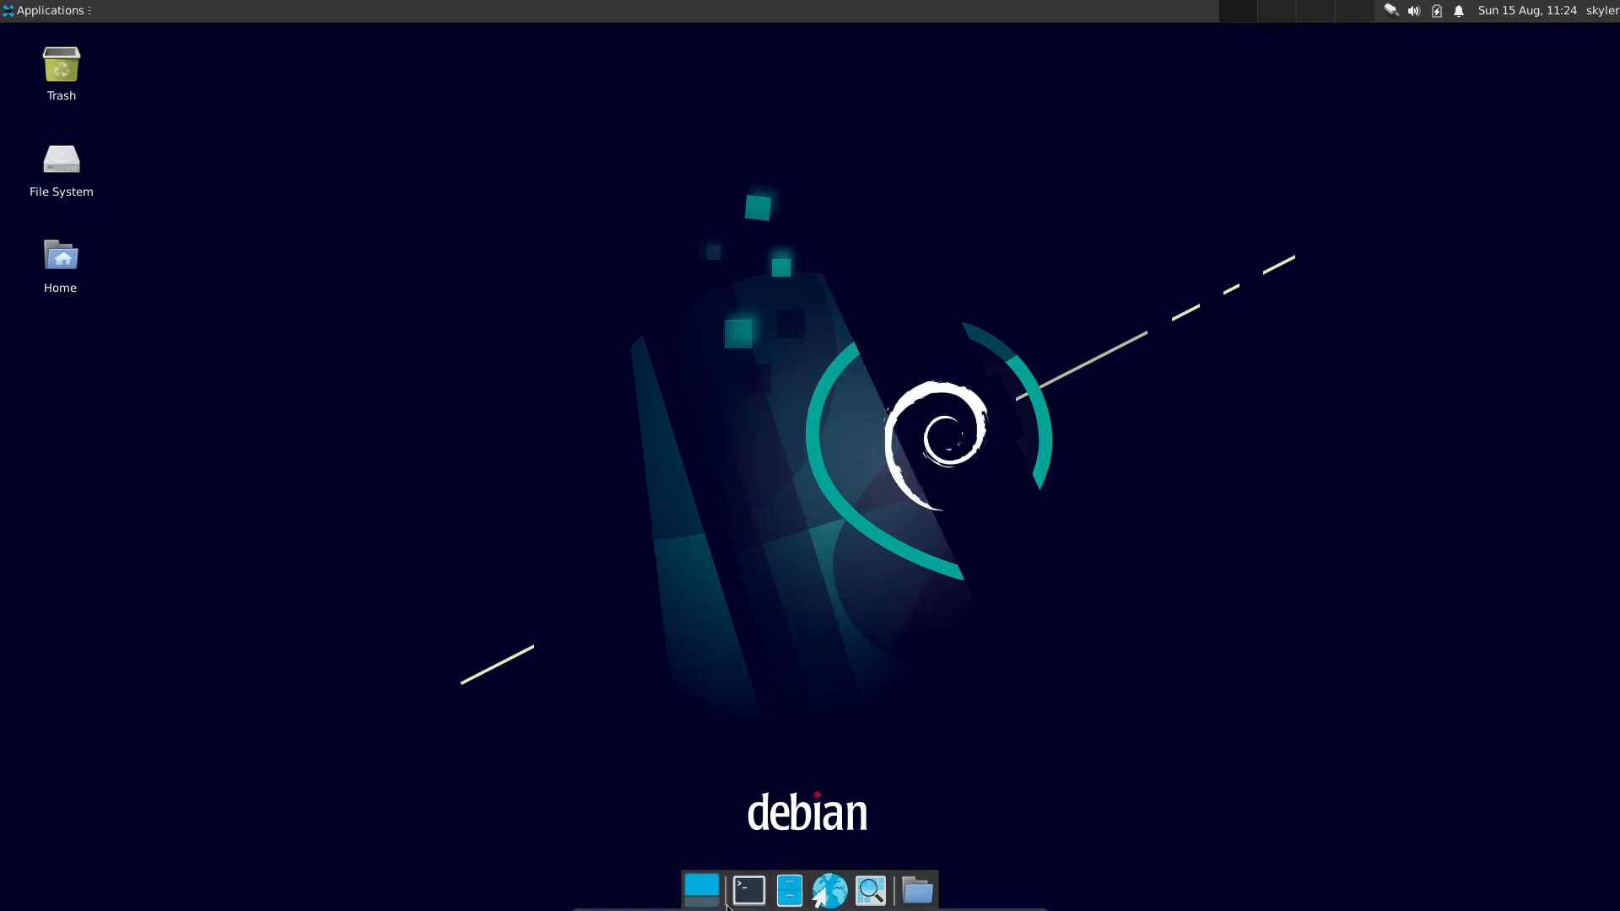
Remove Panel 2, the launcher dock, from the desktop and close the panel preferences.
right_click(725, 898)
mouse_move(784, 890)
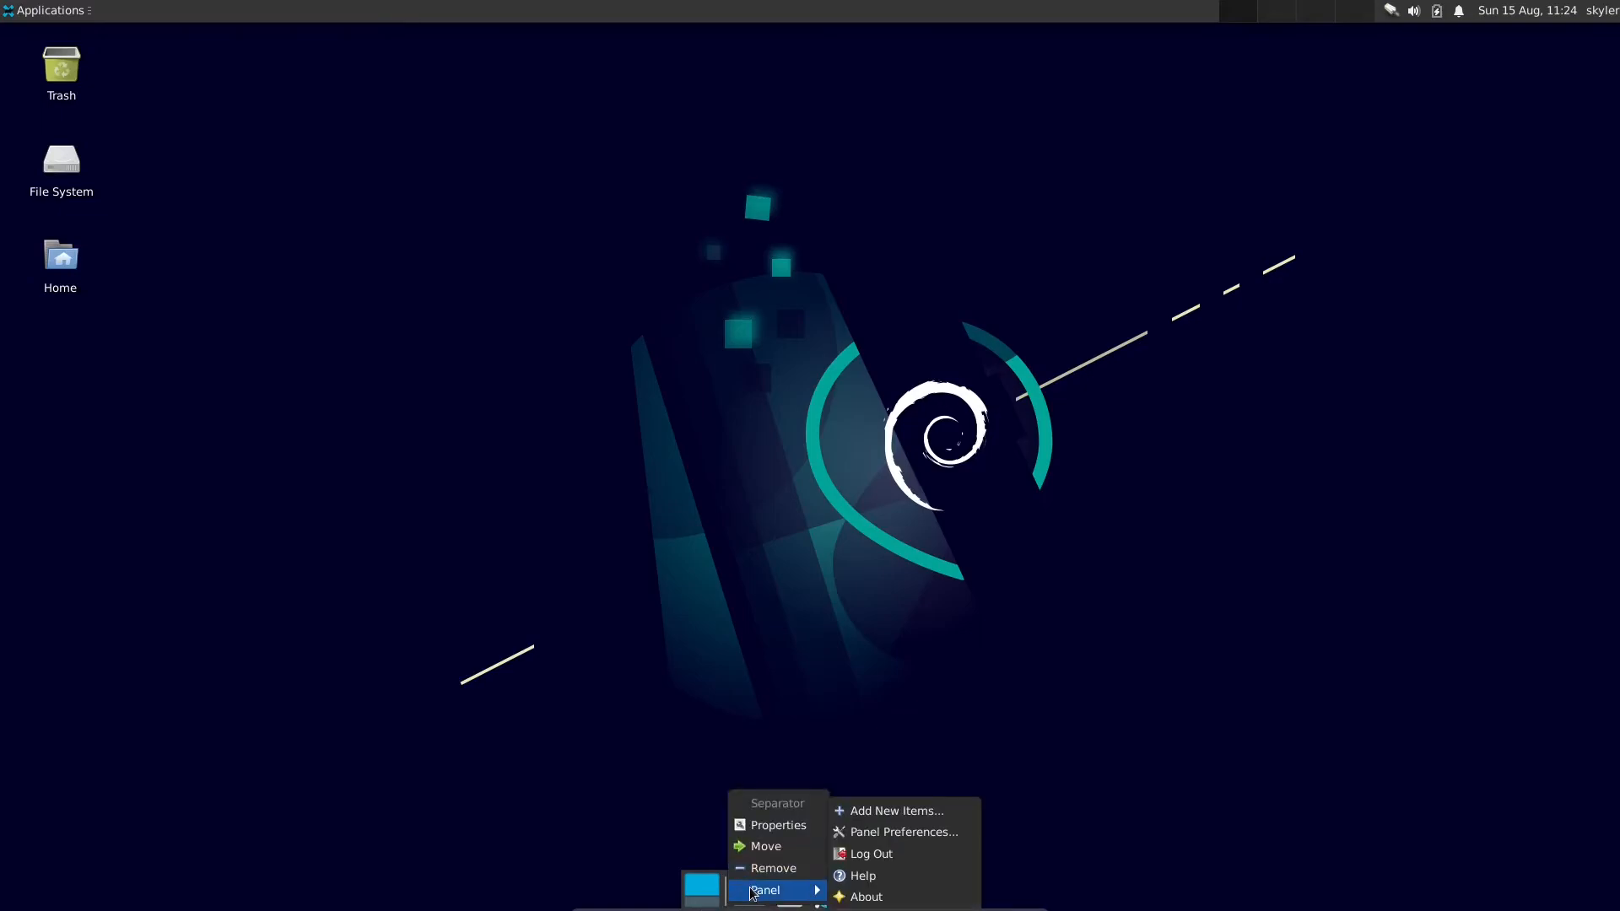
left_click(903, 832)
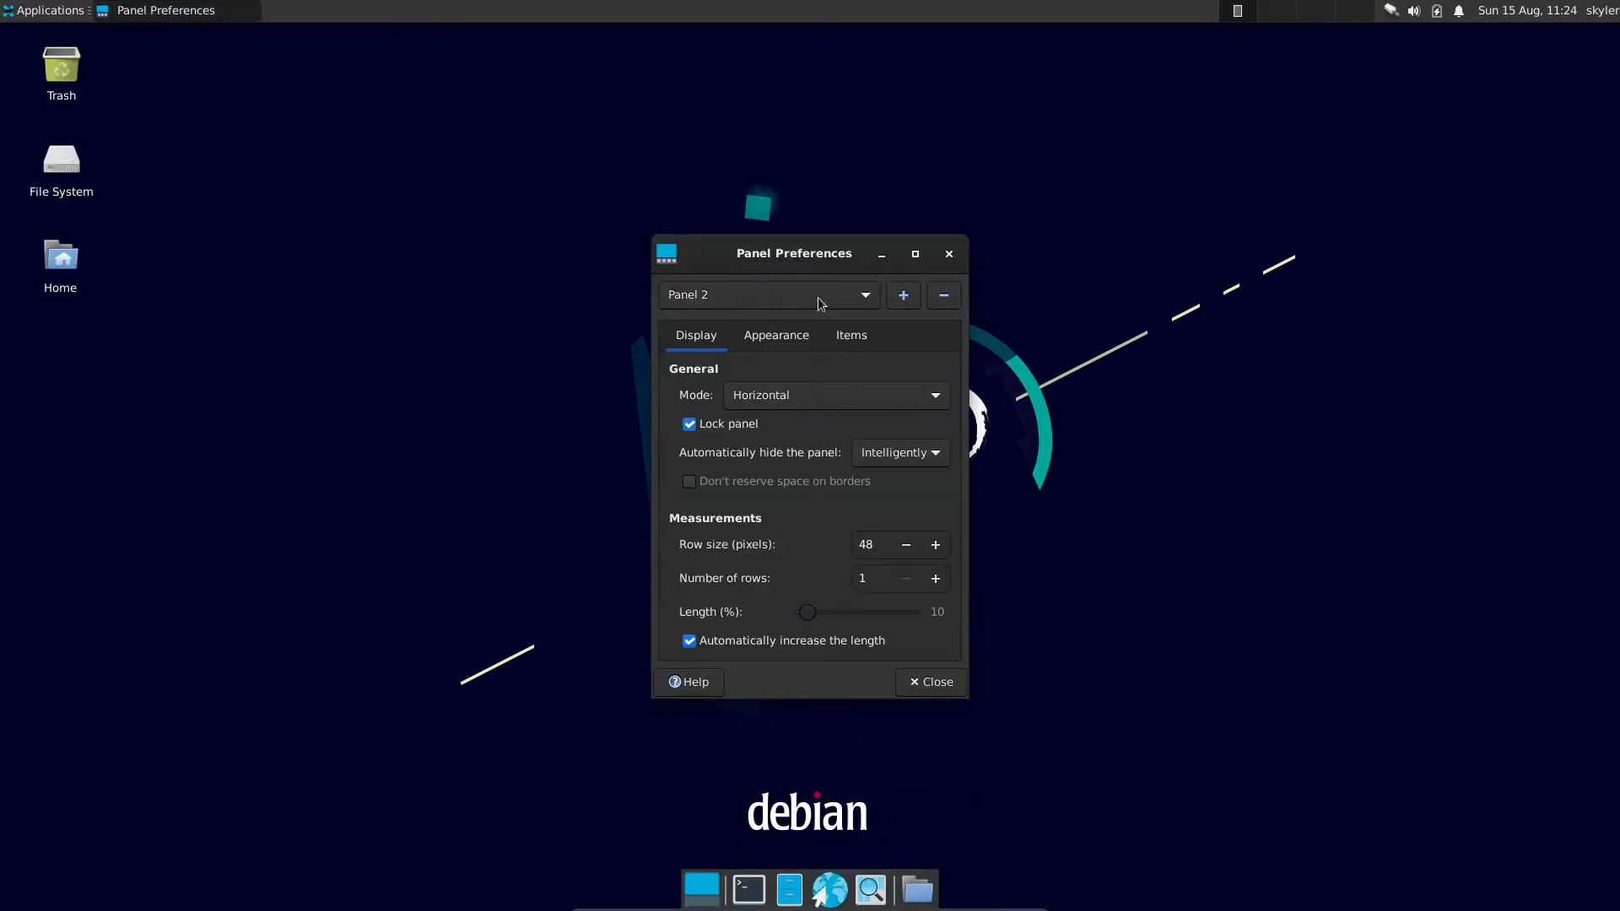
left_click(943, 295)
left_click(926, 509)
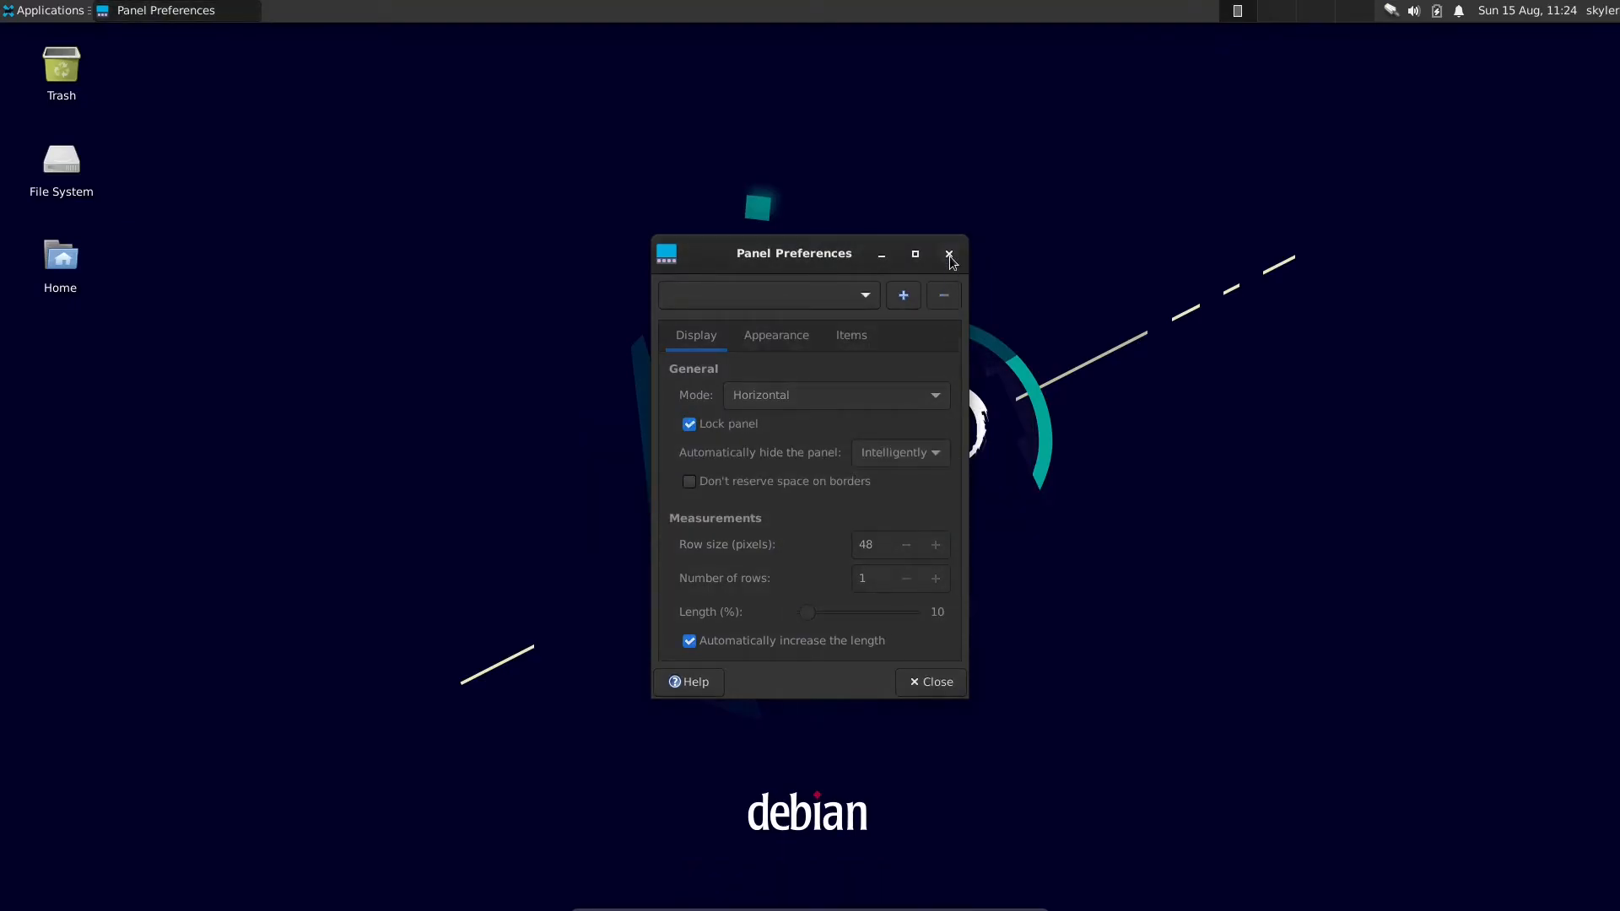
left_click(949, 254)
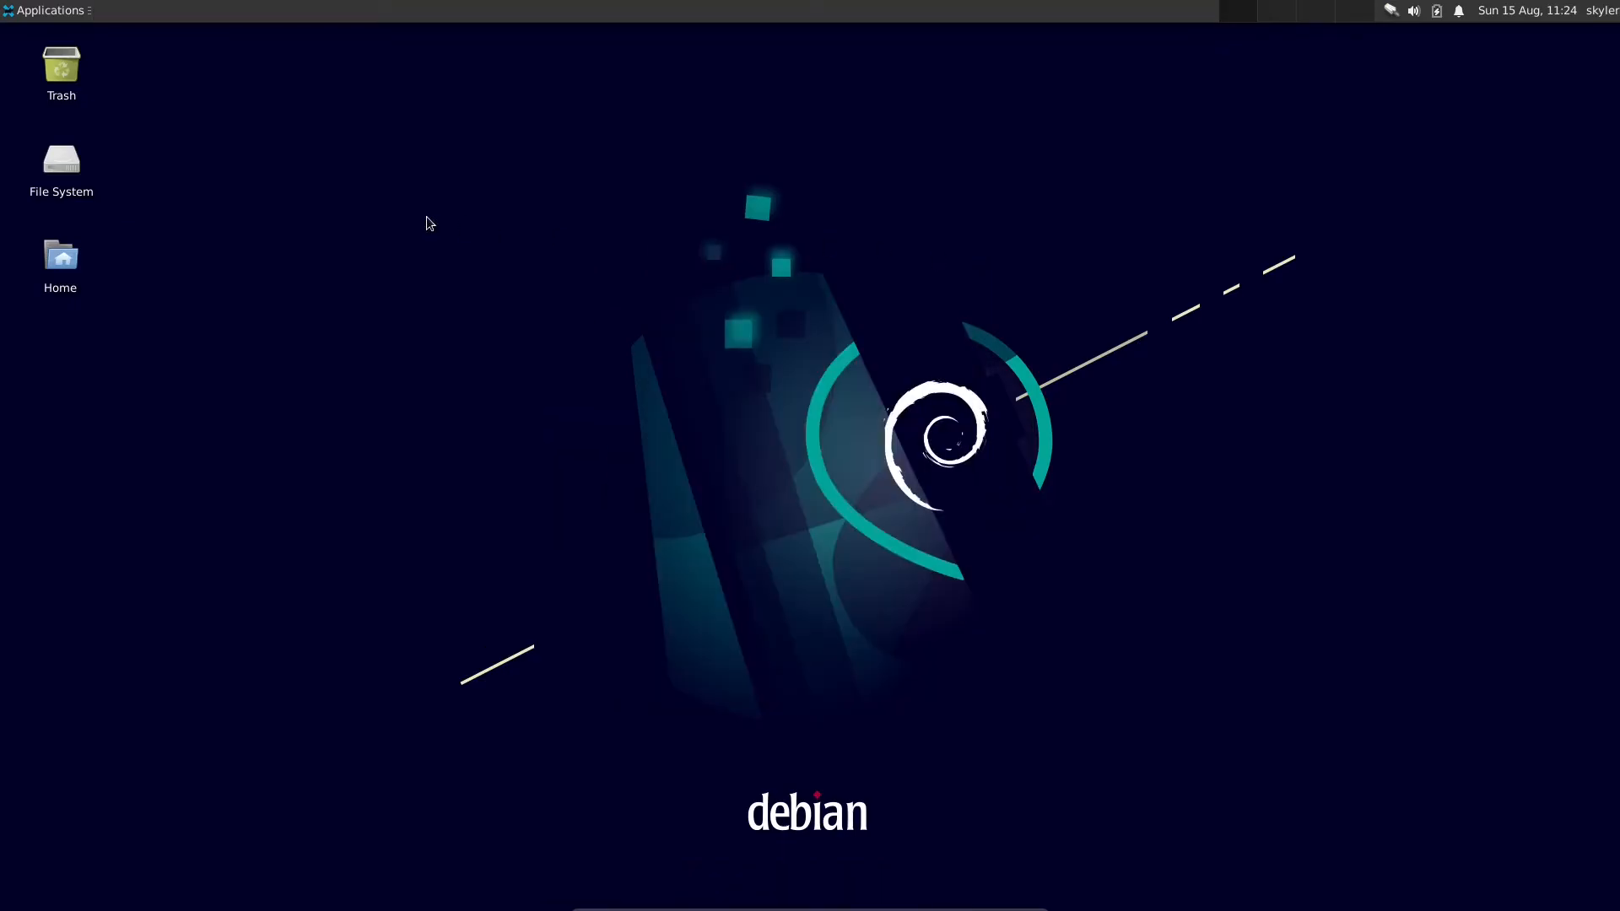
Open a terminal centred on the desktop and switch to root with su, entering the root password.
left_click(47, 10)
left_click(66, 59)
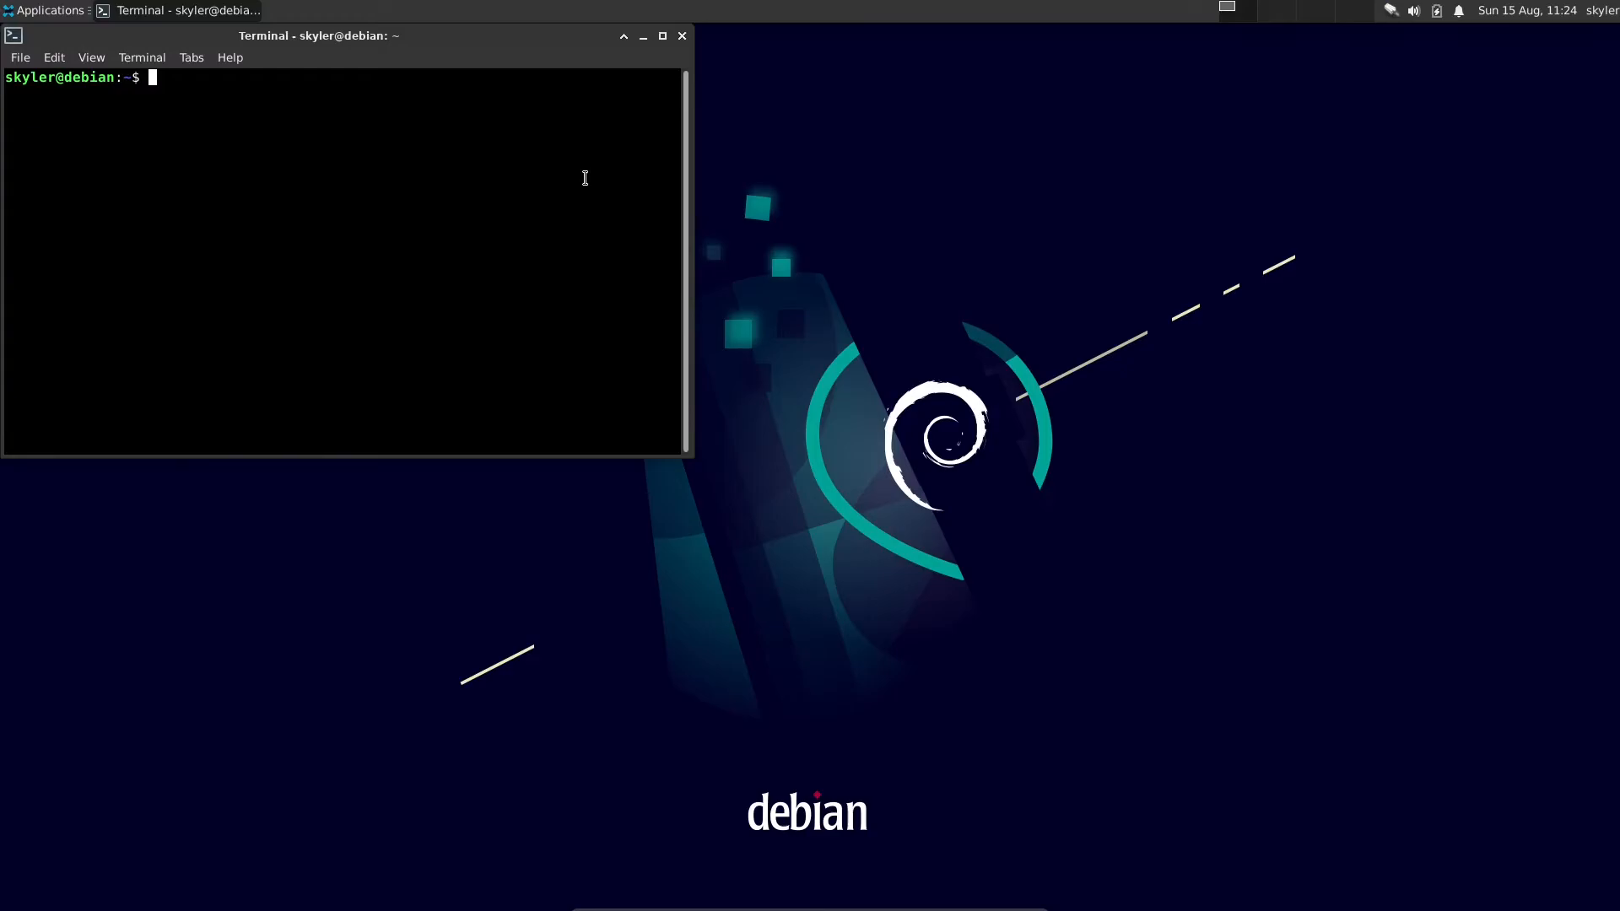
left_click_drag(408, 30, 867, 216)
type("su")
key("Return")
key("Return")
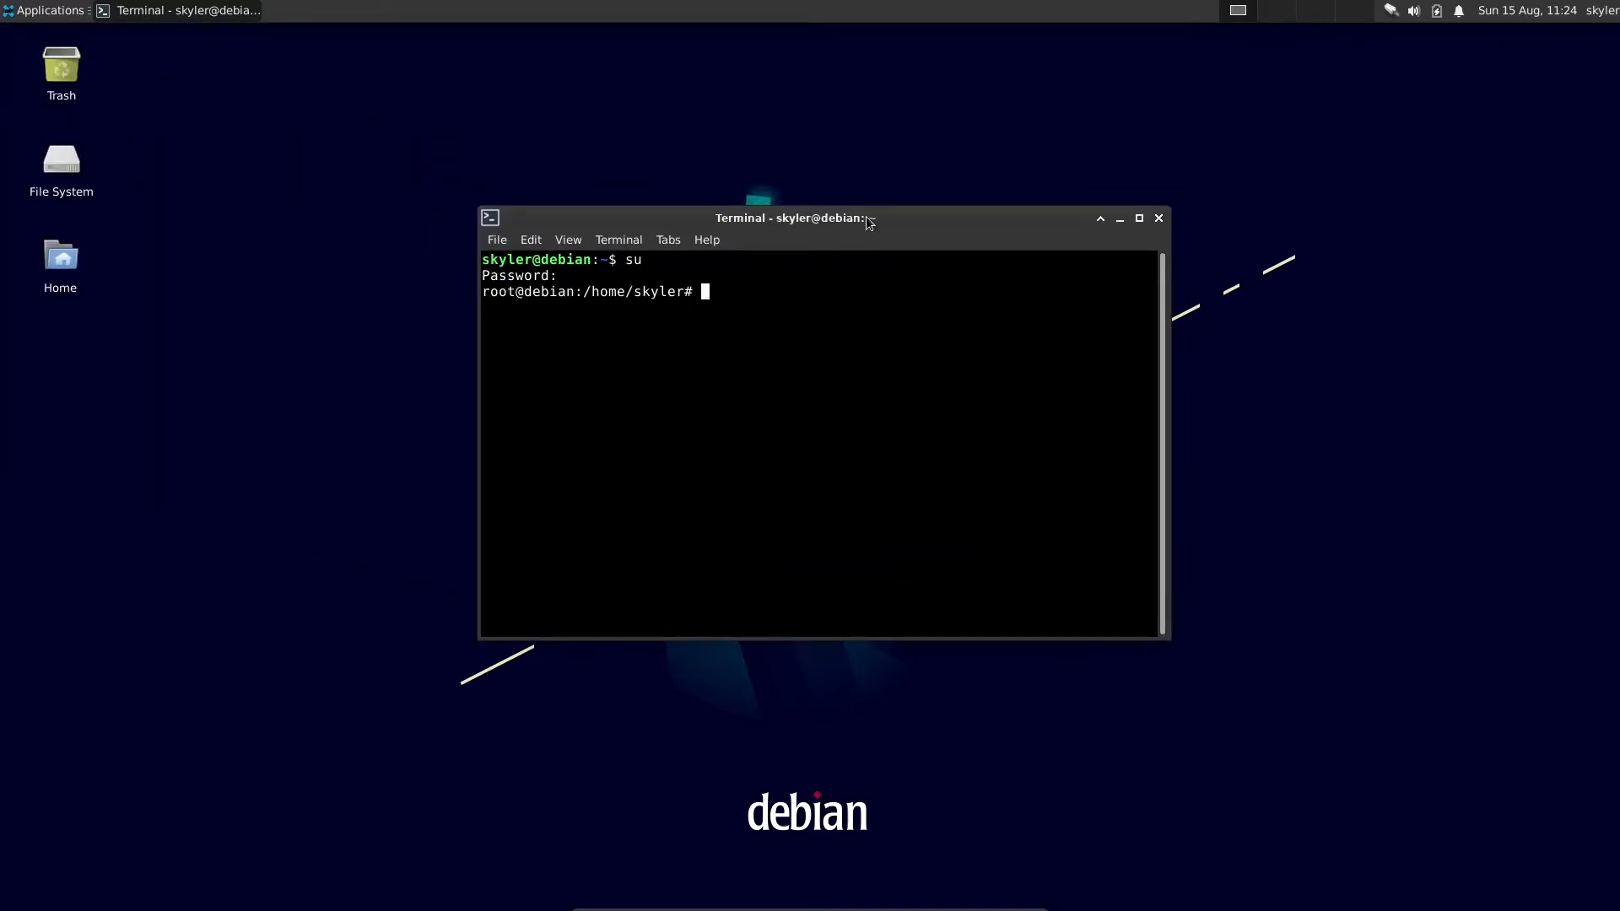
Edit /etc/sudoers in nano, adding a line for the user's login with ALL=(ALL:ALL) ALL below the root entry.
type("nano /etc/sudoers")
key("Return")
key("Down")
key("Down")
key("Down")
key("Down")
key("Down")
key("Down")
key("Down")
key("Down")
key("Down")
key("Down")
key("Down")
key("Down")
key("Down")
key("Down")
key("Down")
key("Down")
key("Down")
key("Down")
key("Down")
key("Down")
key("Up")
key("Up")
key("Up")
key("Down")
key("Down")
type("skyler")
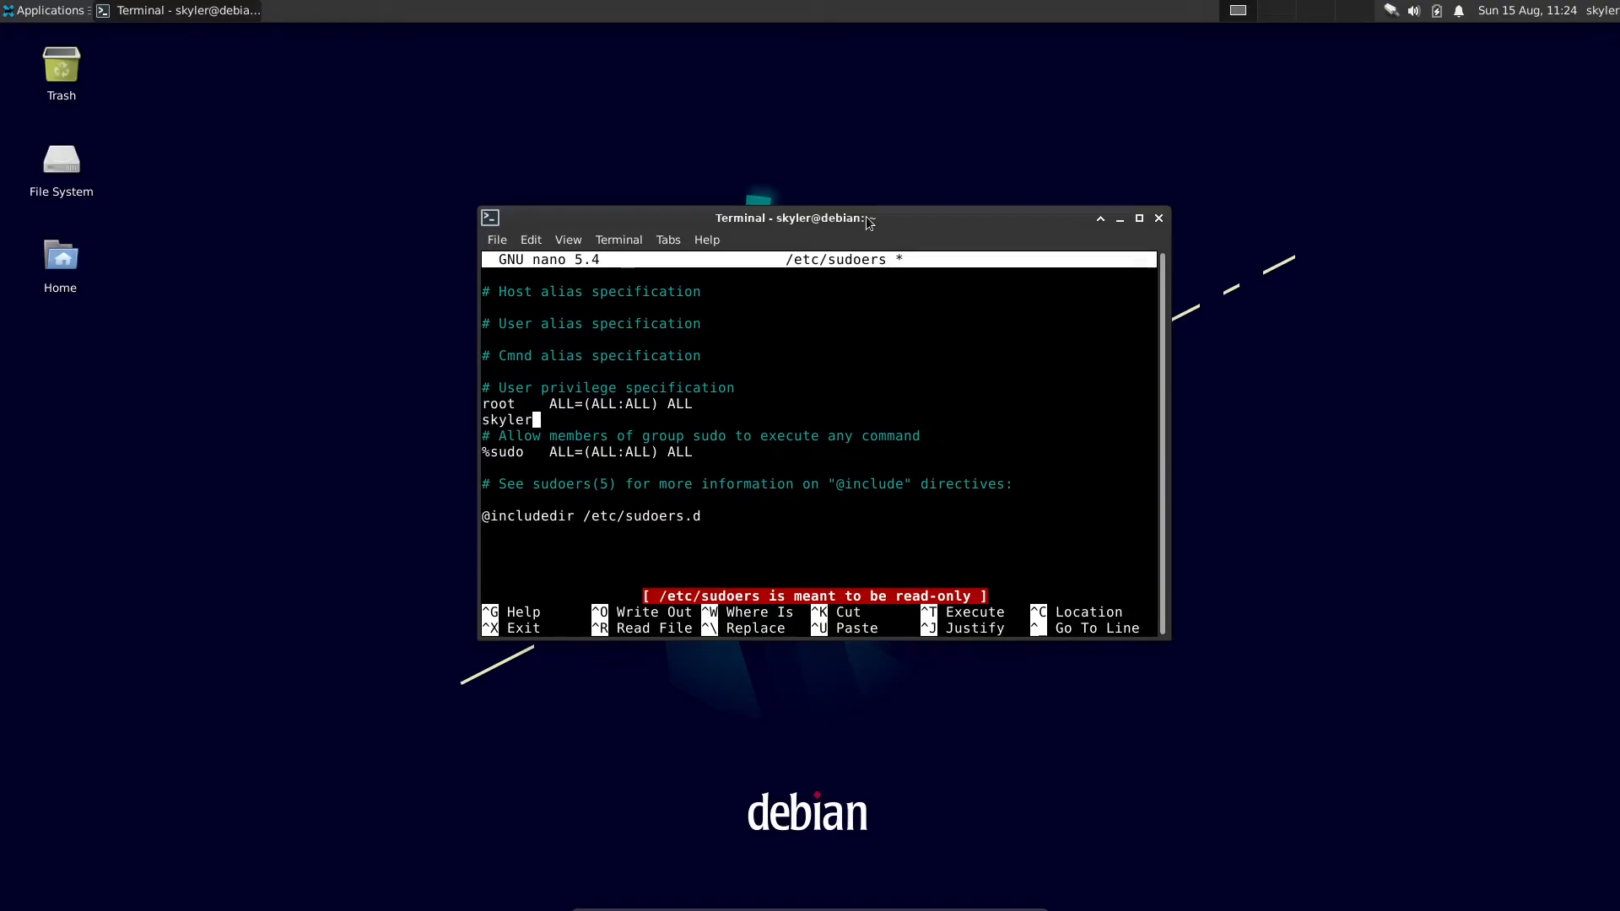
key("Tab")
type("ALL=")
type("(ALL:ALL) ALL")
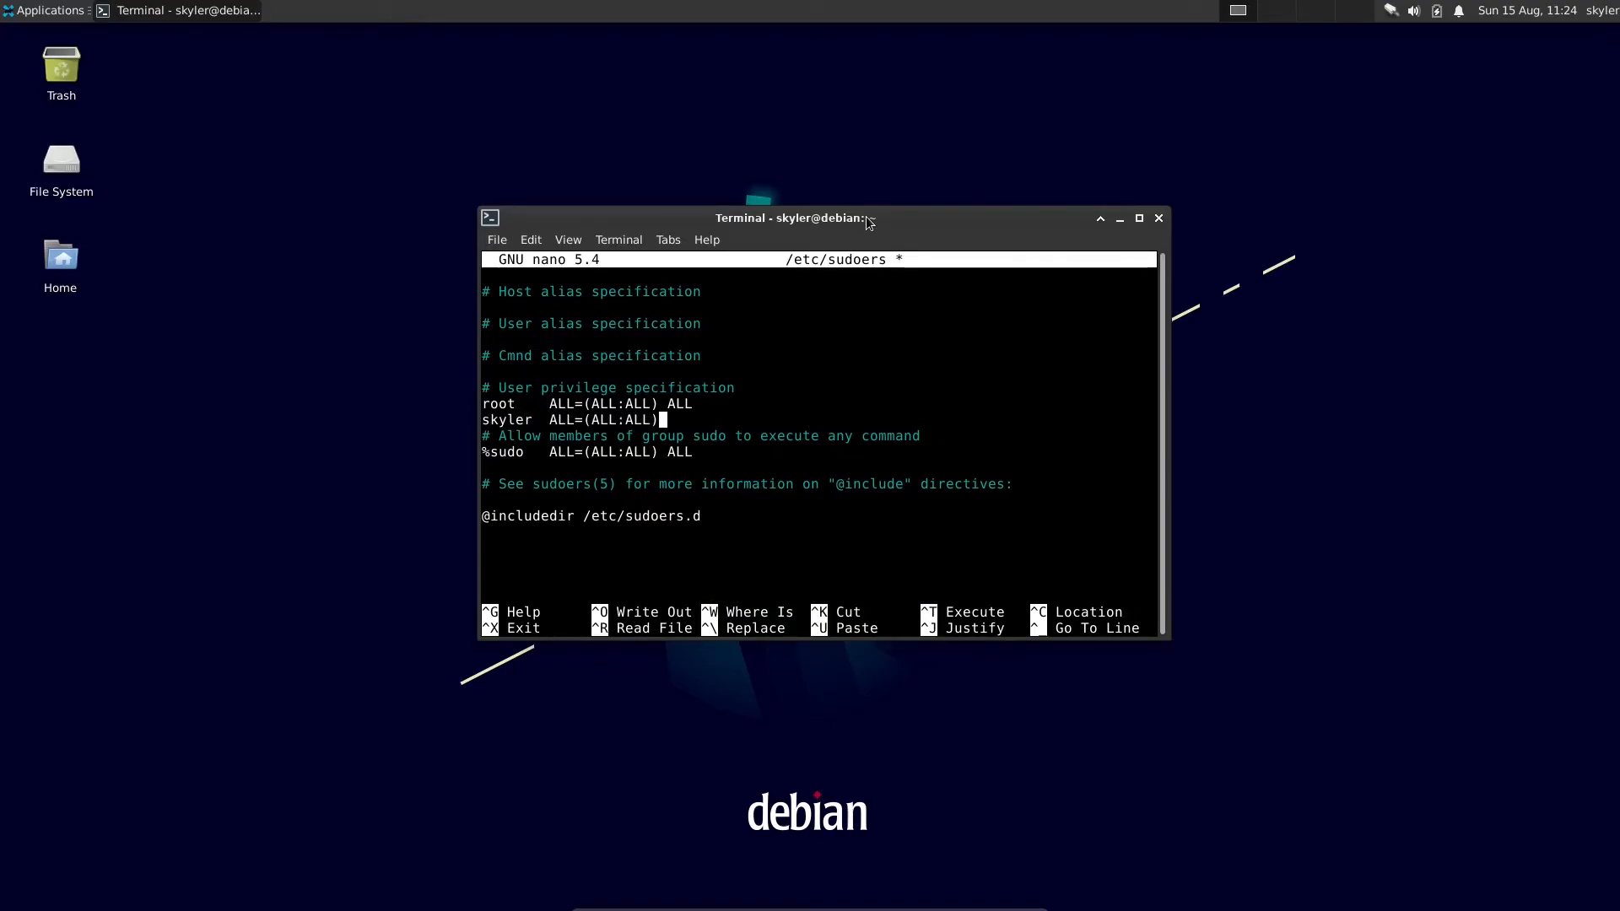
Save the sudoers file under its existing name and exit the root shell.
key("ctrl+x")
key("y")
key("Return")
type("exit")
key("Return")
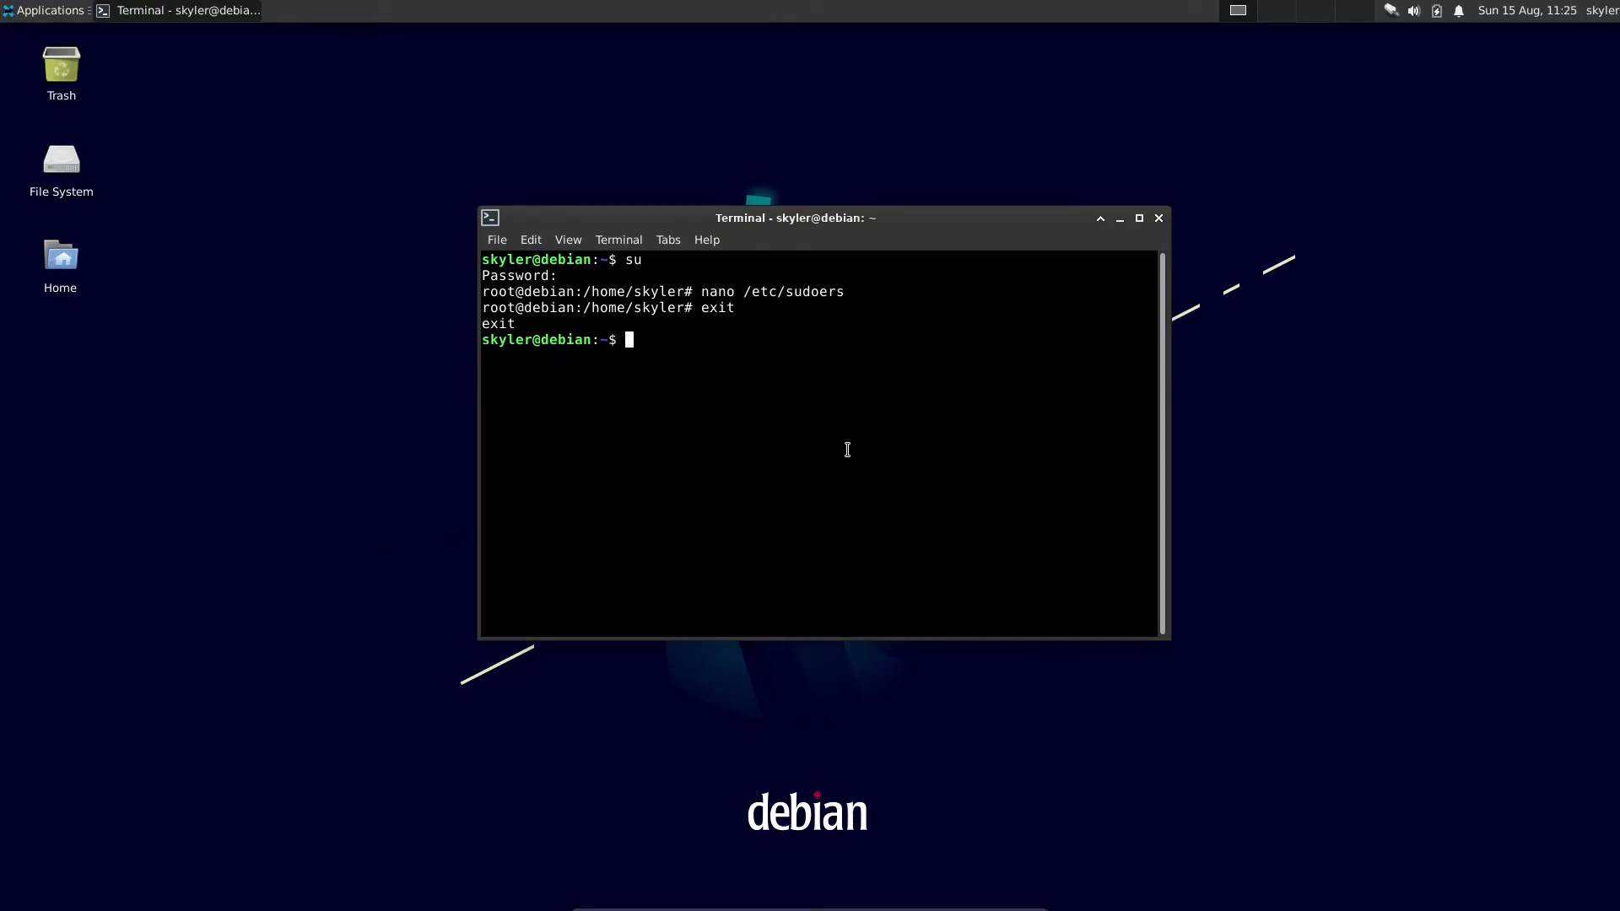
Open /etc/apt/sources.list in nano with sudo, entering the account password, and enlarge and reposition the terminal window.
type("sudo nano /etc/apt/sources.list")
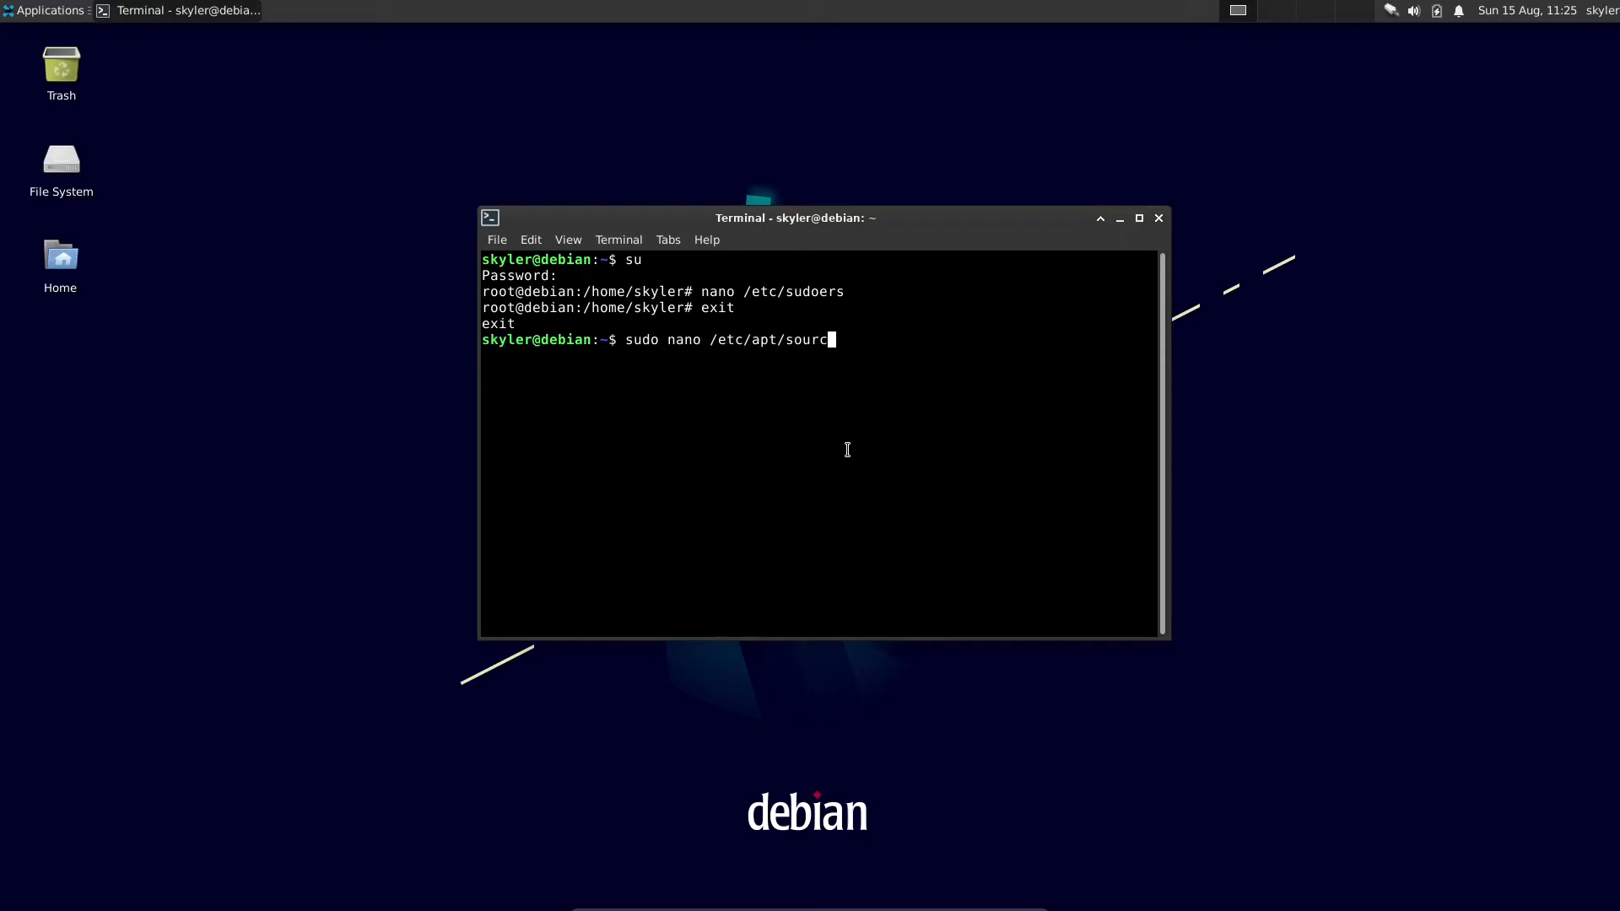
key("Return")
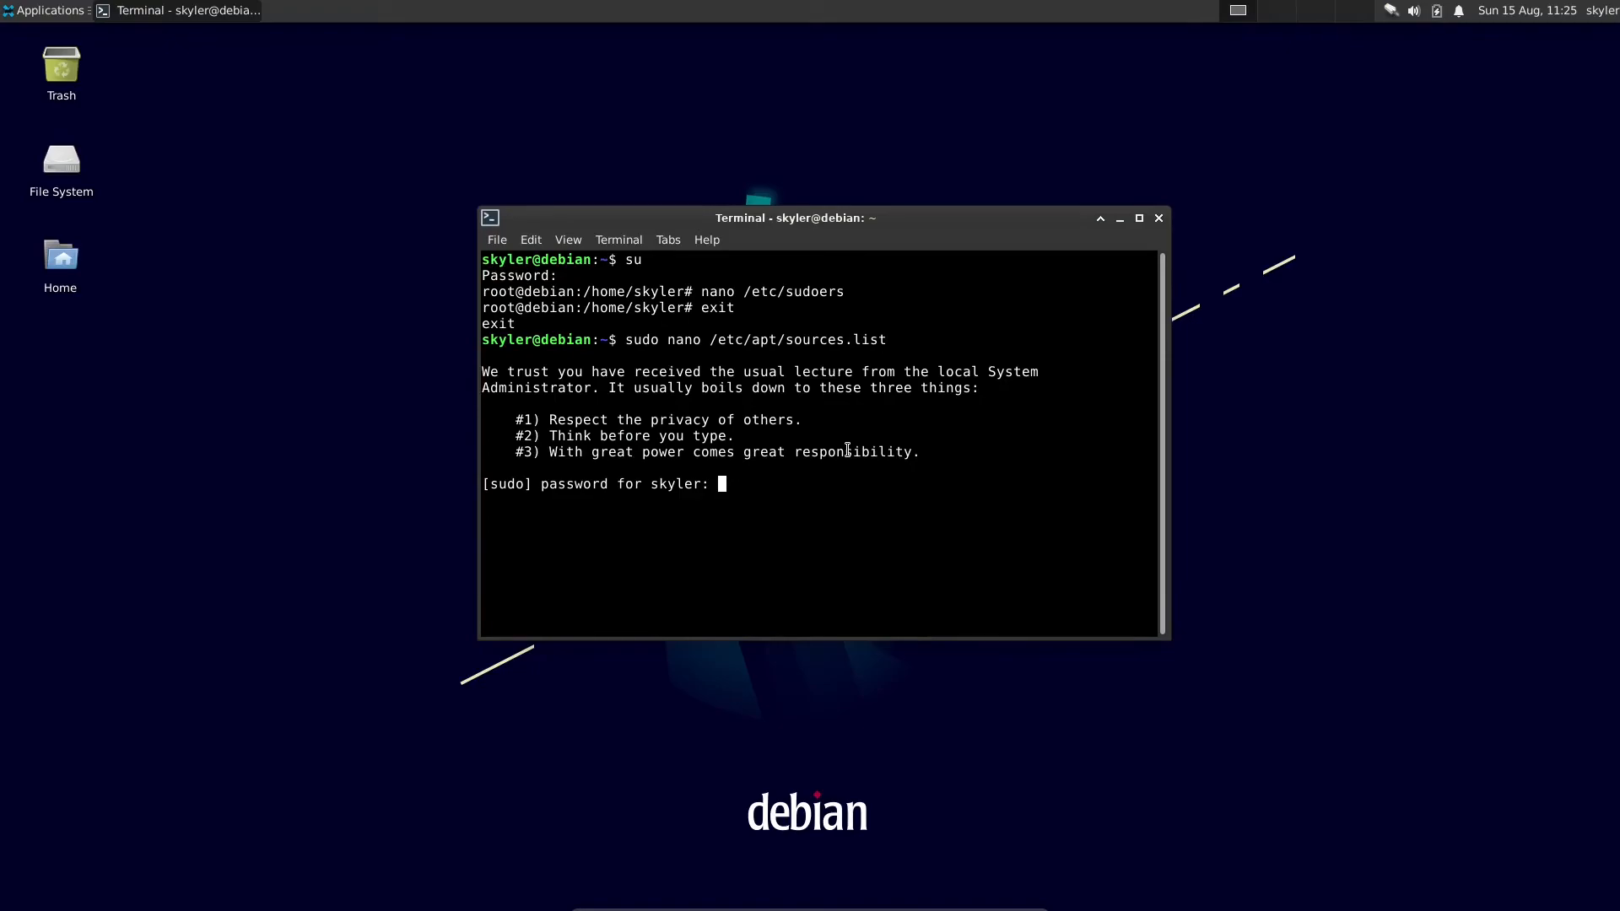
key("Return")
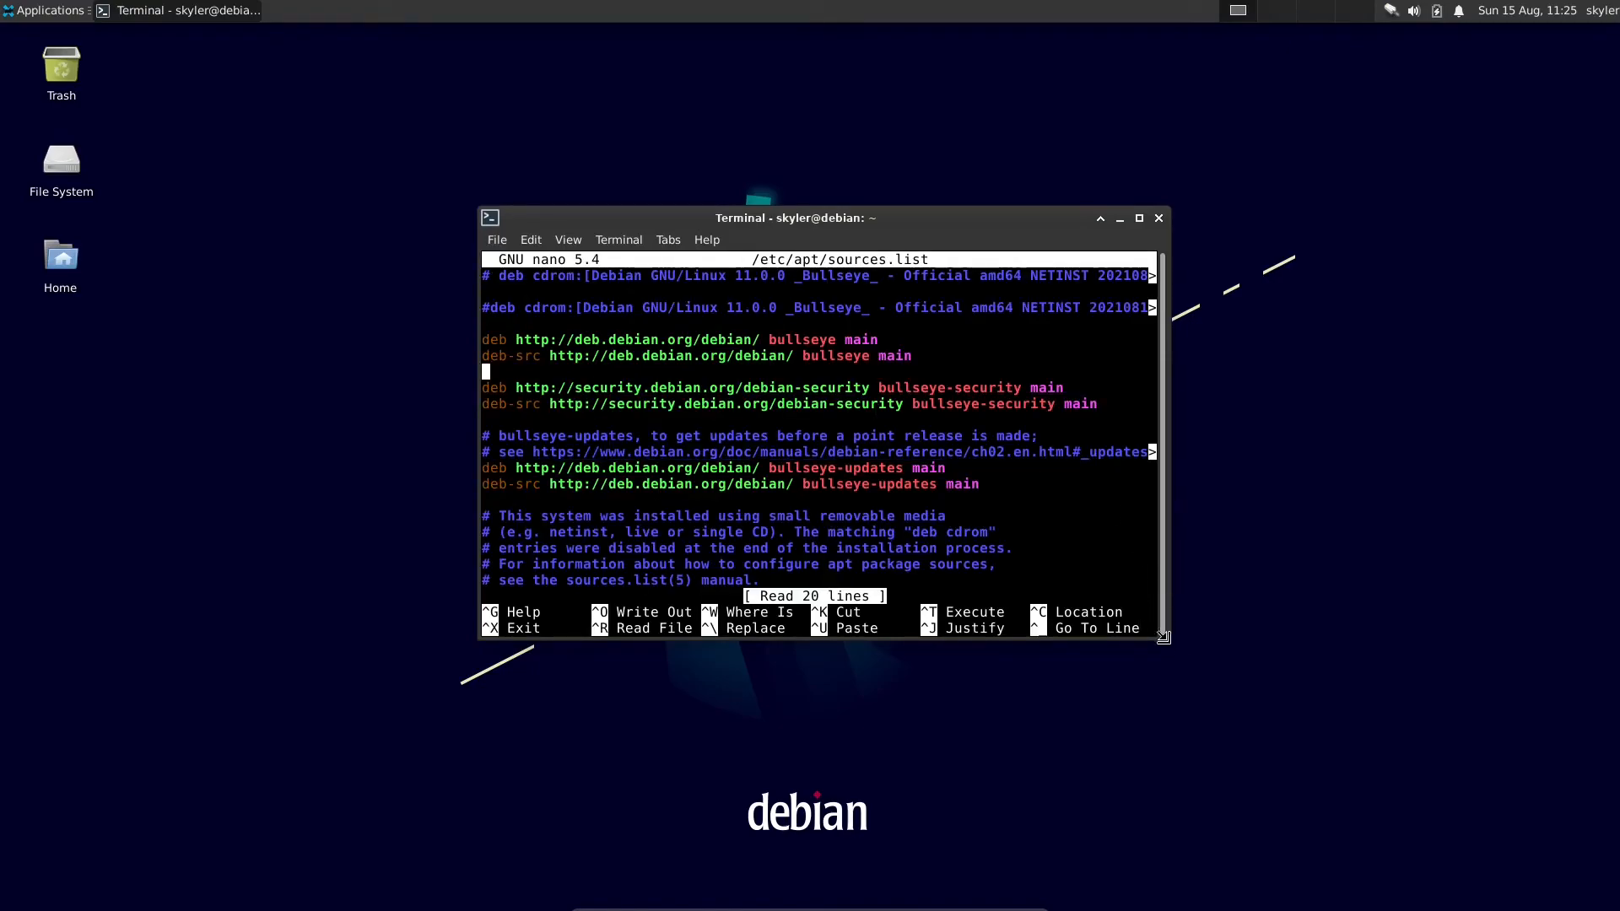
left_click_drag(1166, 633, 1612, 776)
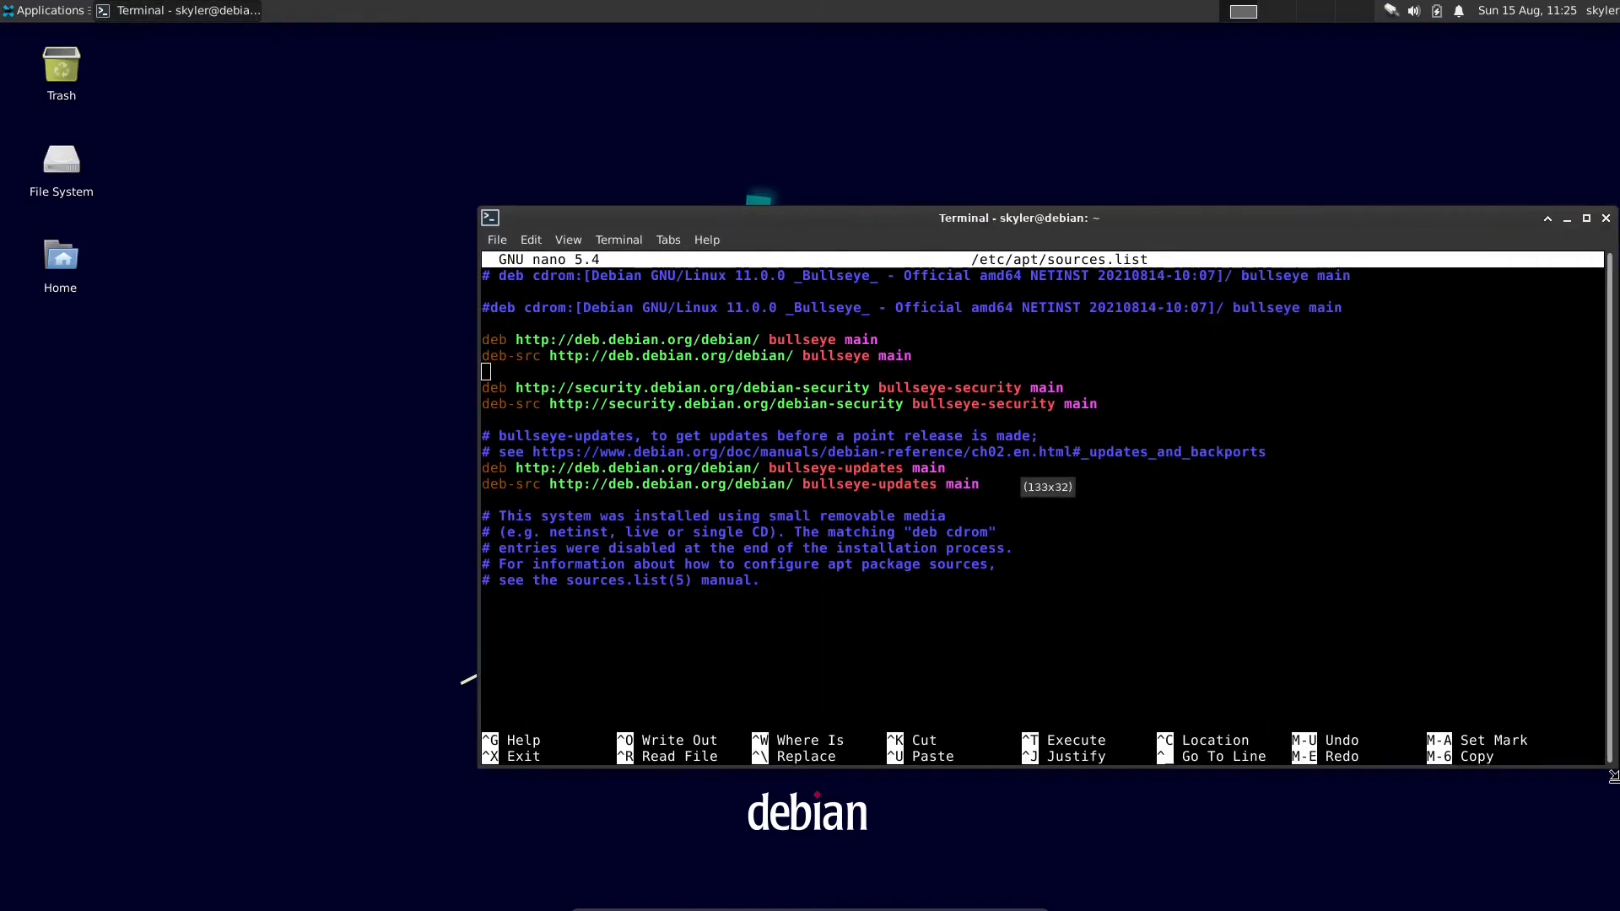
left_click_drag(1101, 216, 839, 182)
key("Down")
key("Down")
key("Down")
key("Down")
key("Down")
key("Down")
key("Down")
key("Down")
key("Down")
key("Down")
key("Down")
key("Down")
key("Down")
key("Down")
key("Return")
type("# backports")
key("Return")
type("deb http")
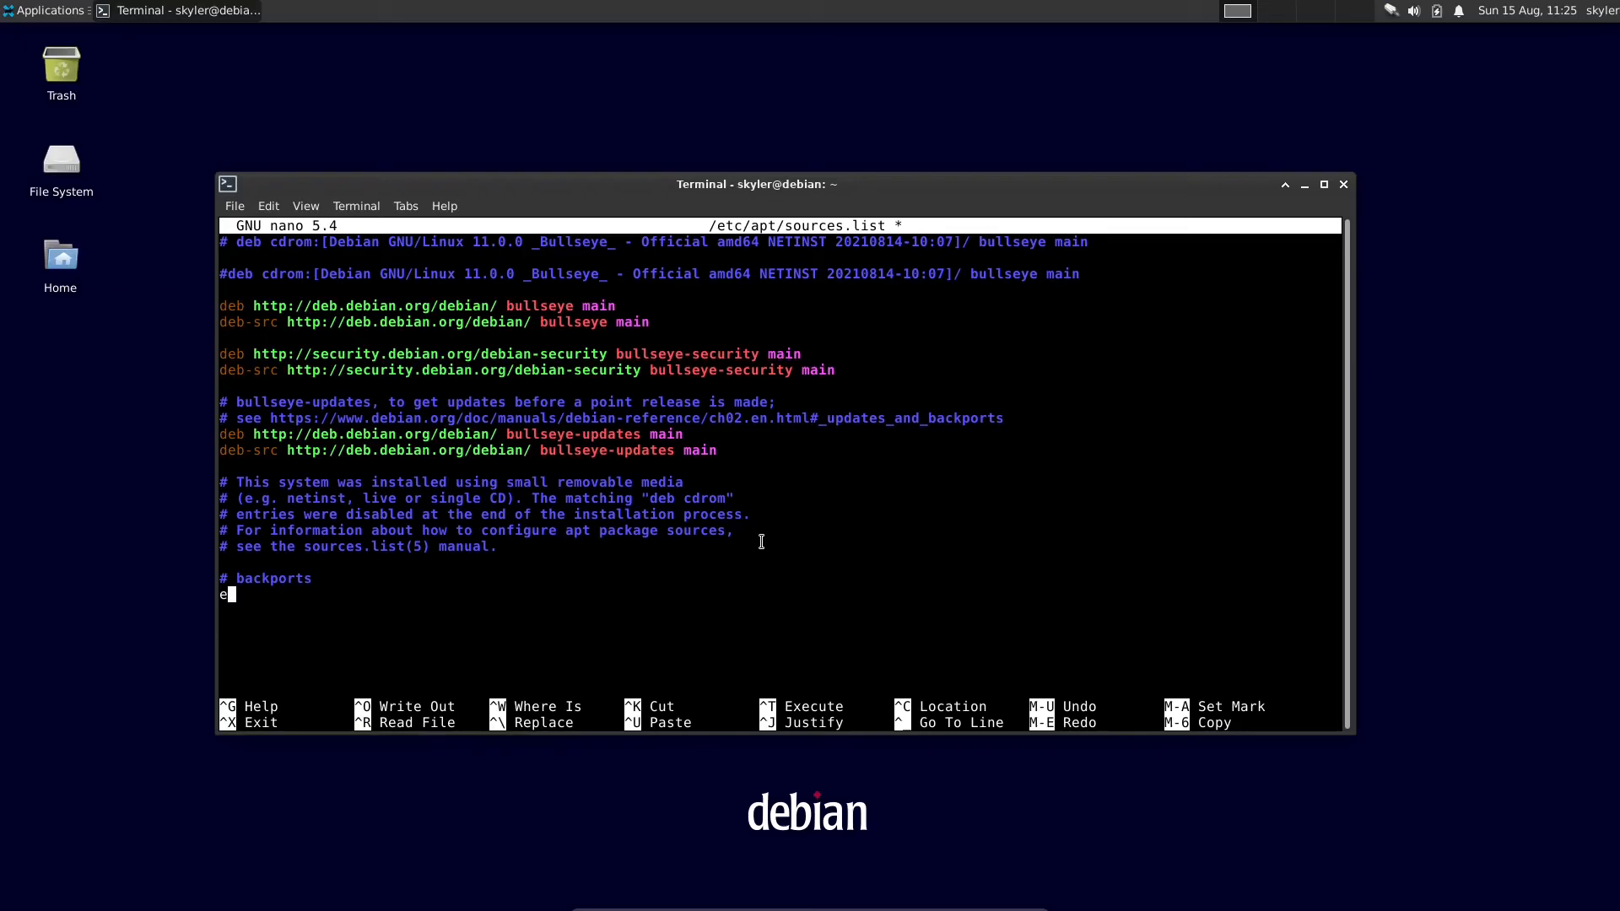
type("://deb.debian.or")
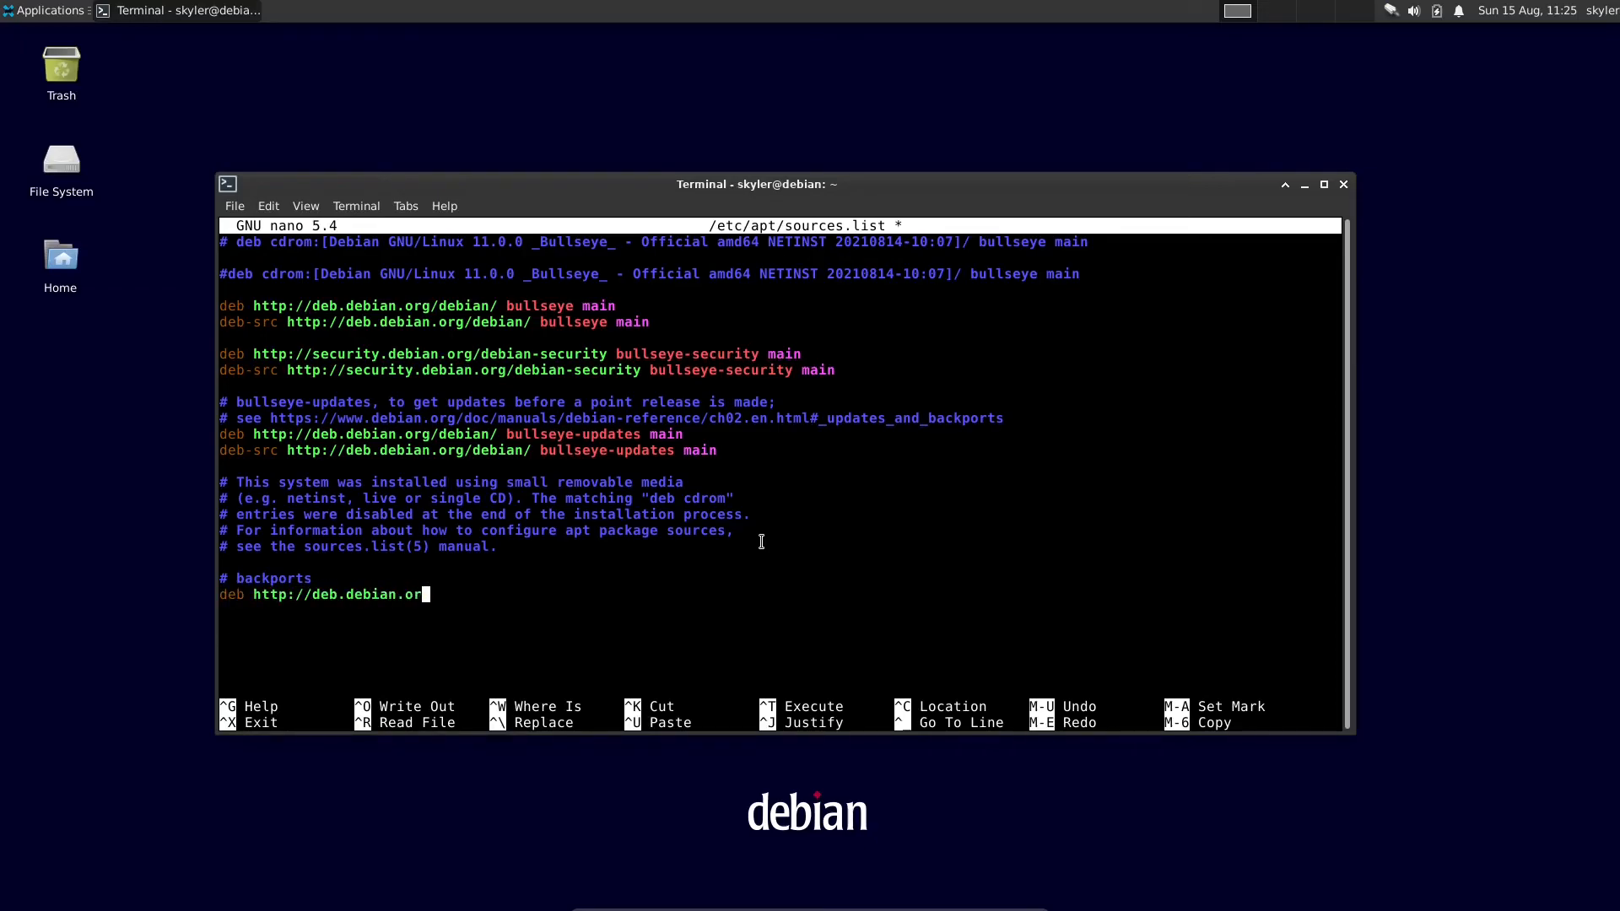
type("g/debian bullseye")
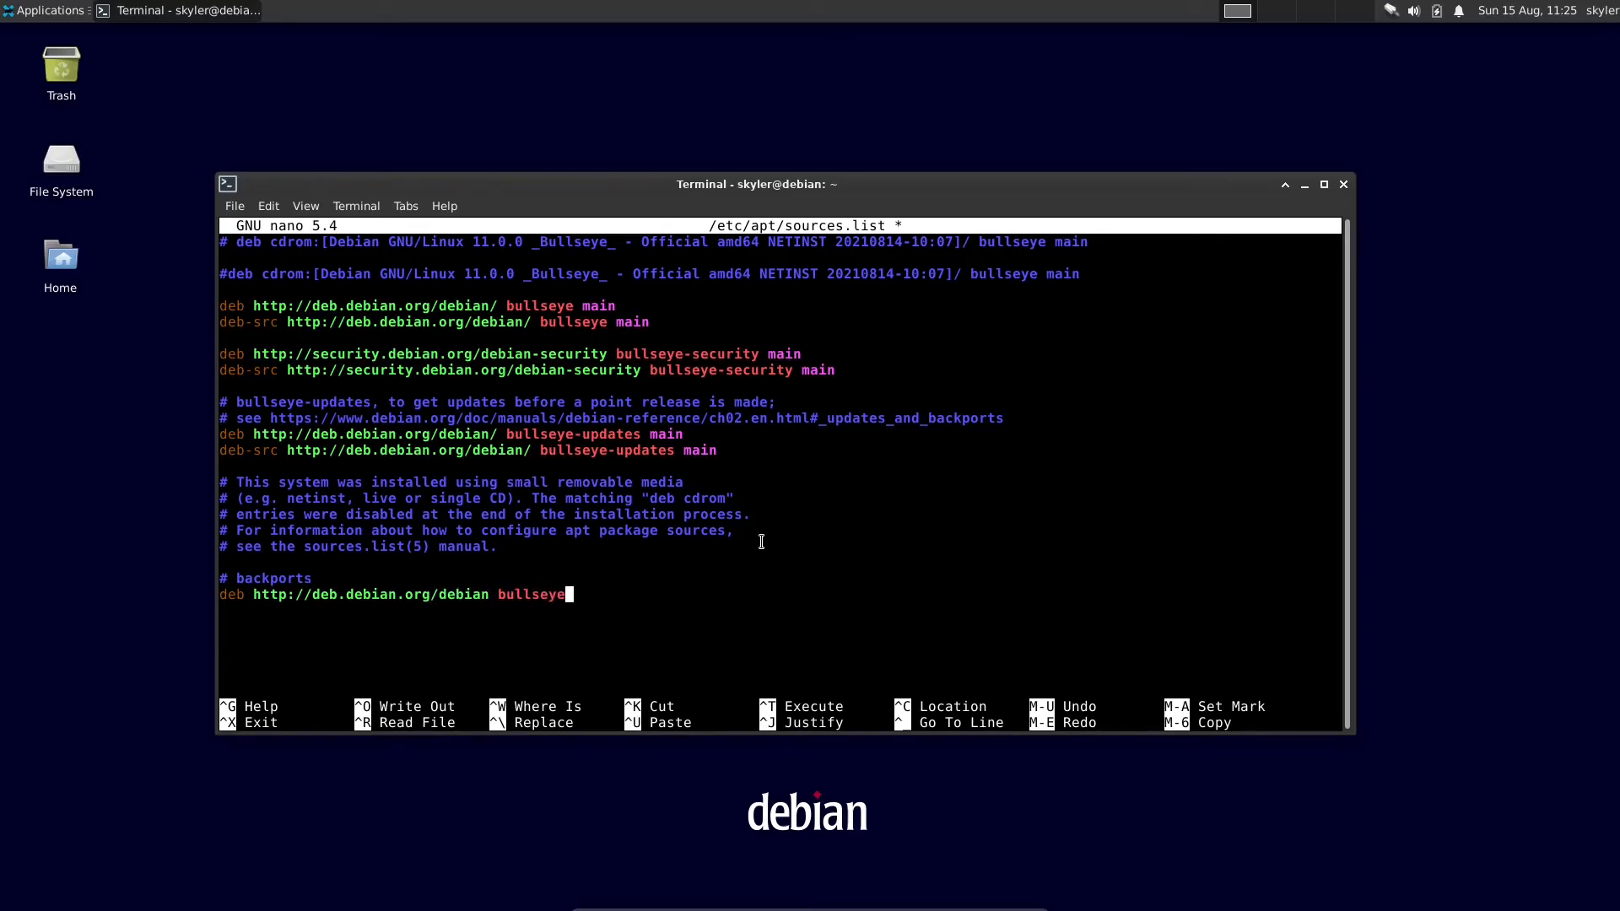
type("-backports main contrip non-fr")
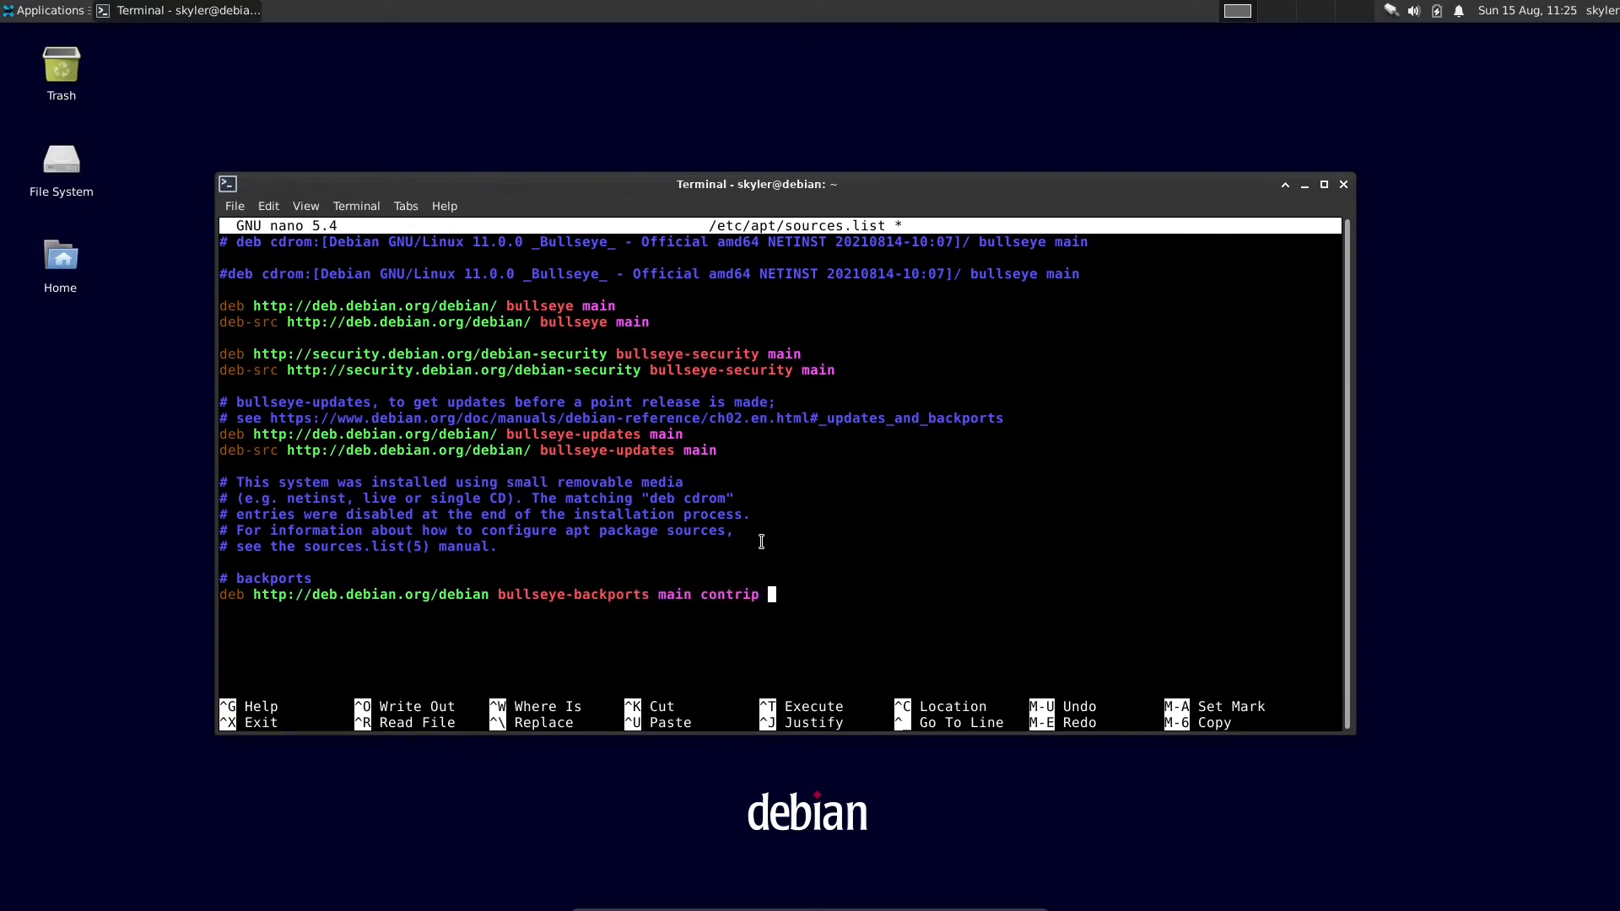
type("ee")
Correct the component name between main and non-free to contrib in the backports line.
key("ctrl+x")
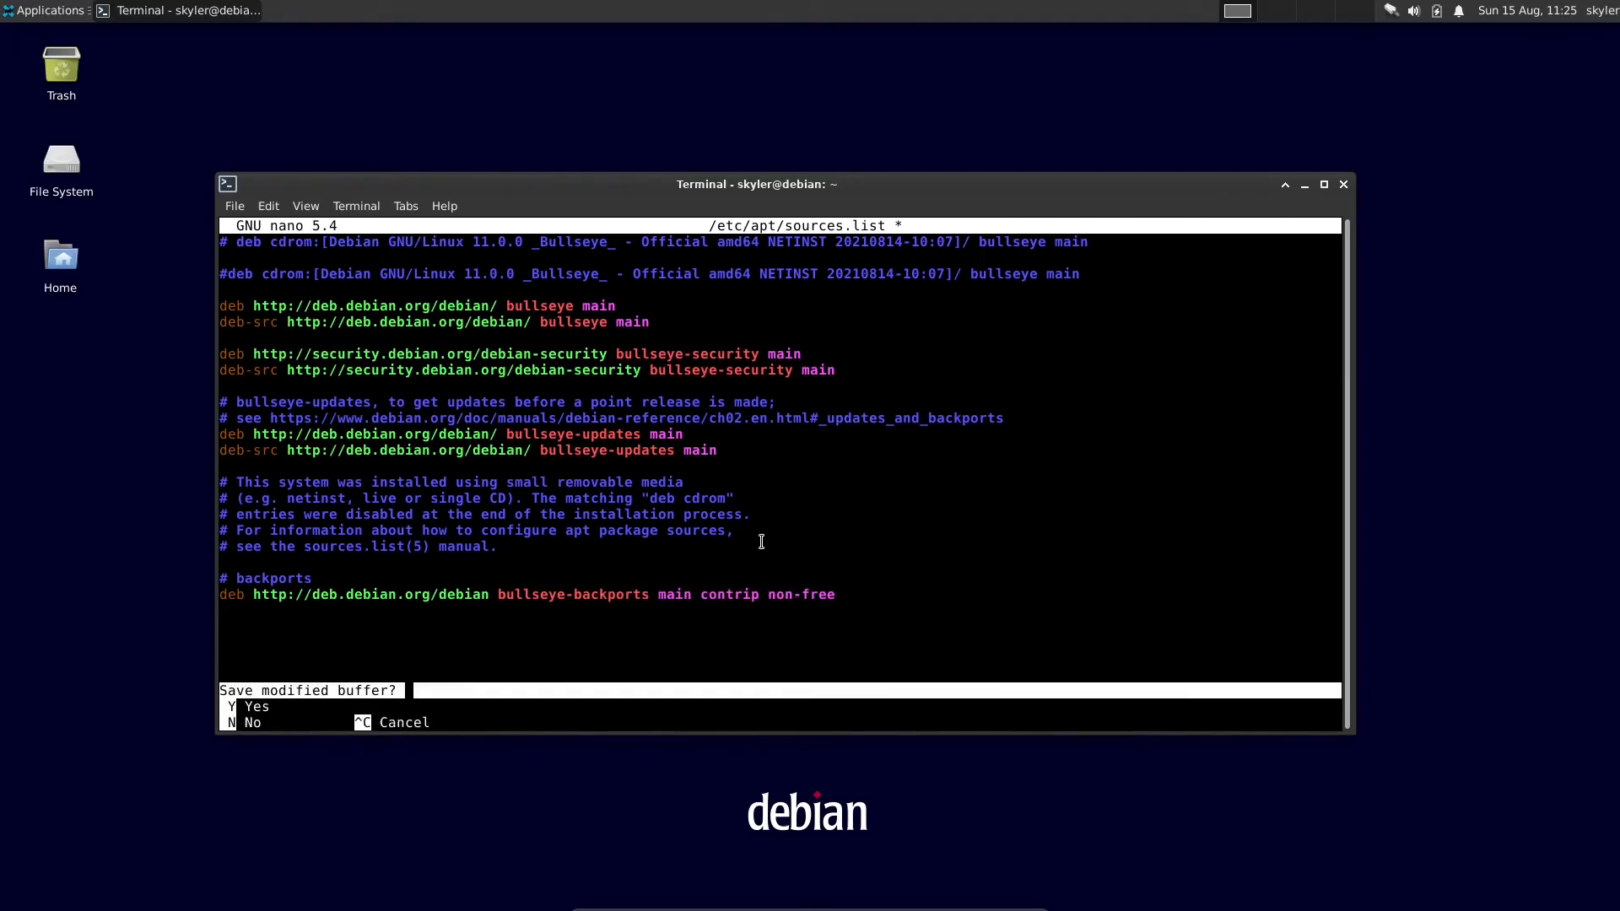
key("ctrl+c")
key("Left")
key("Left")
key("Left")
key("Left")
key("Left")
key("Left")
key("Left")
key("Left")
key("Left")
key("Left")
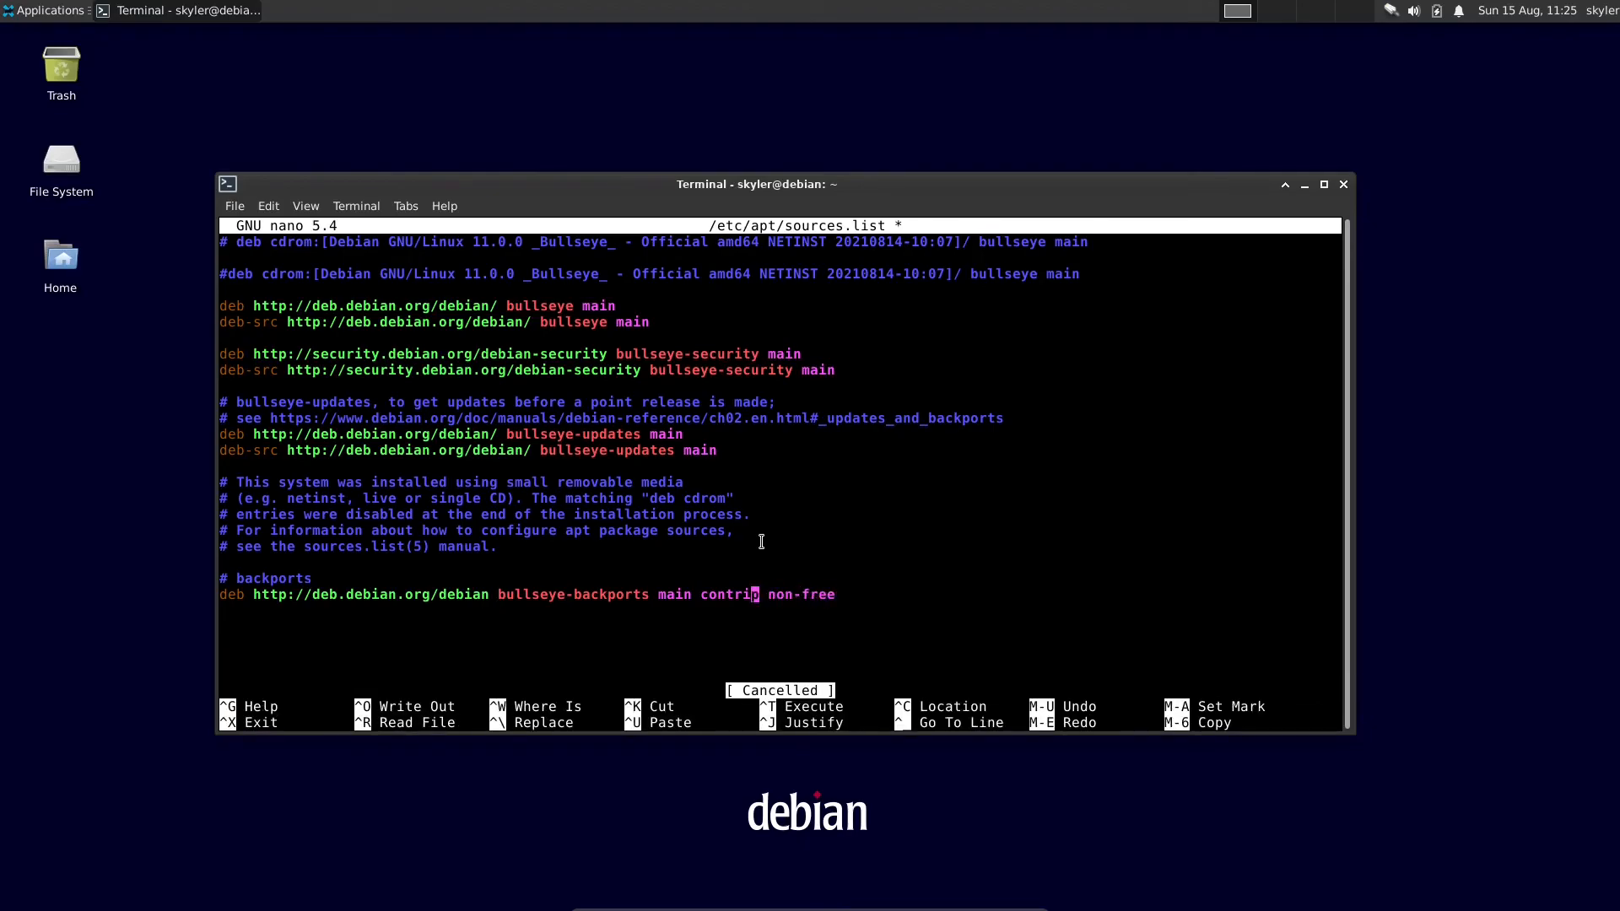
key("Delete")
type("b")
Save sources.list and refresh the package lists with sudo apt update.
key("ctrl+x")
key("y")
key("Return")
type("sudo apt update")
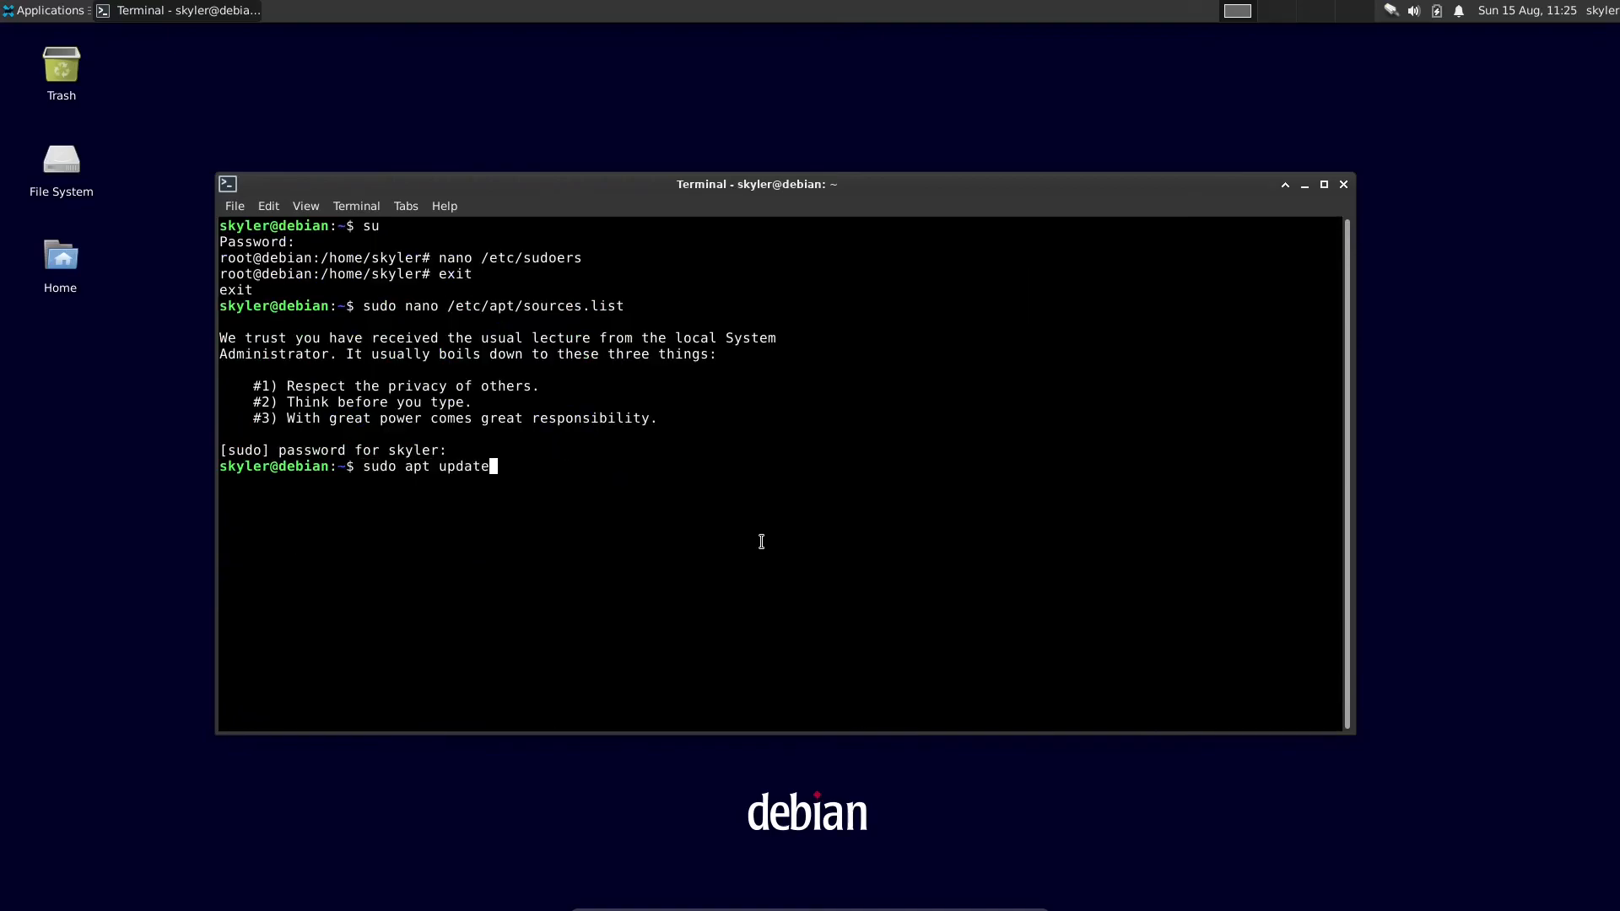
key("Return")
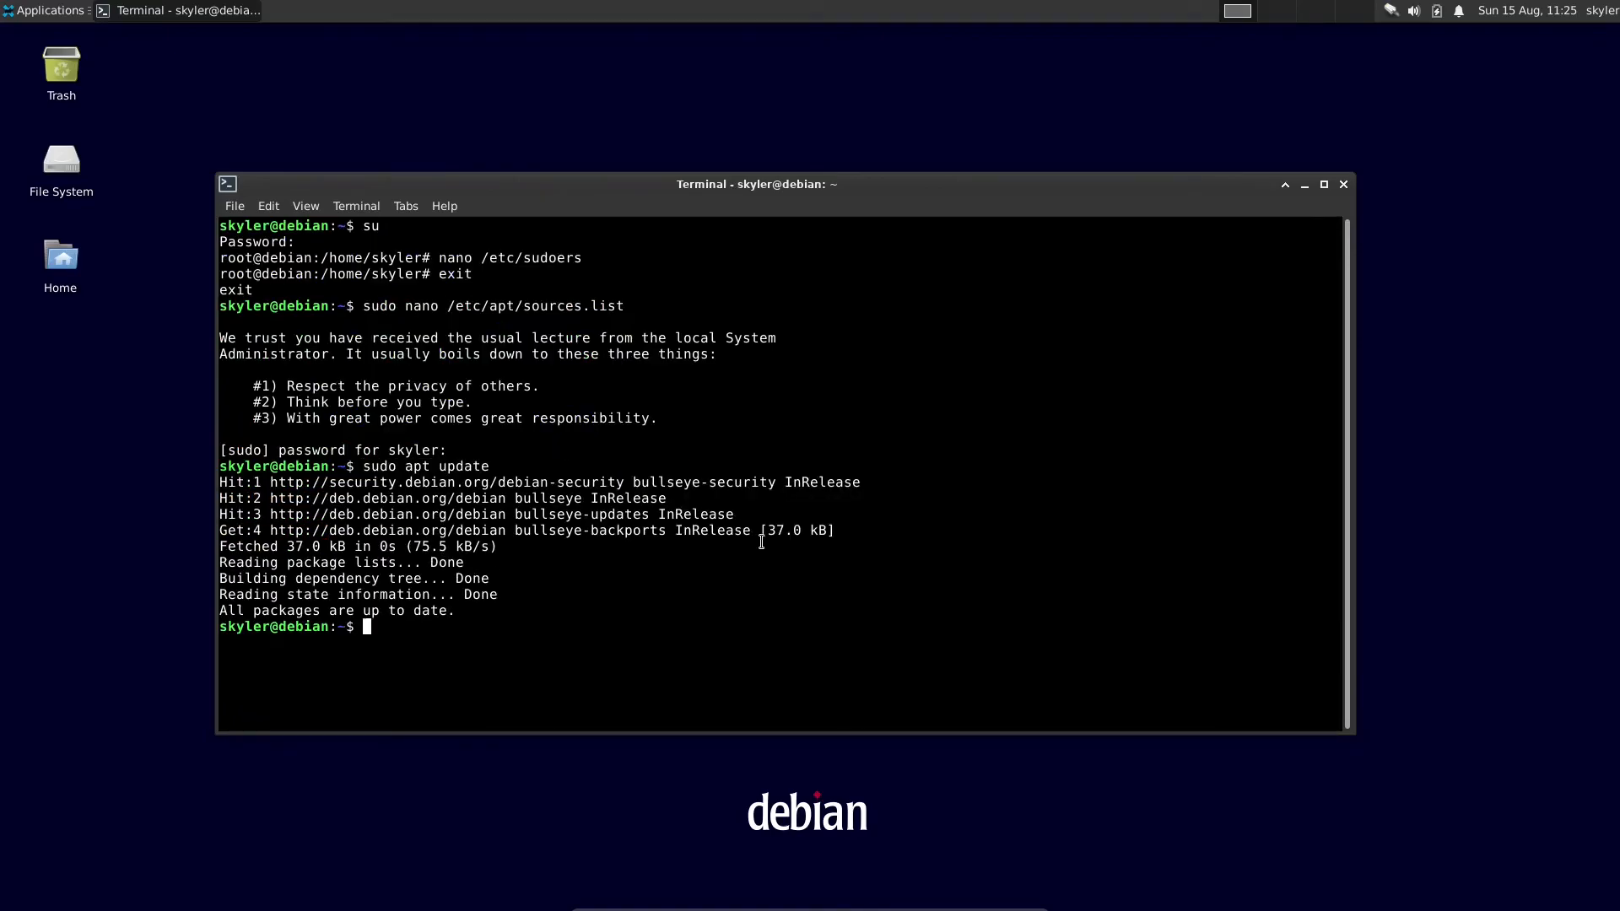